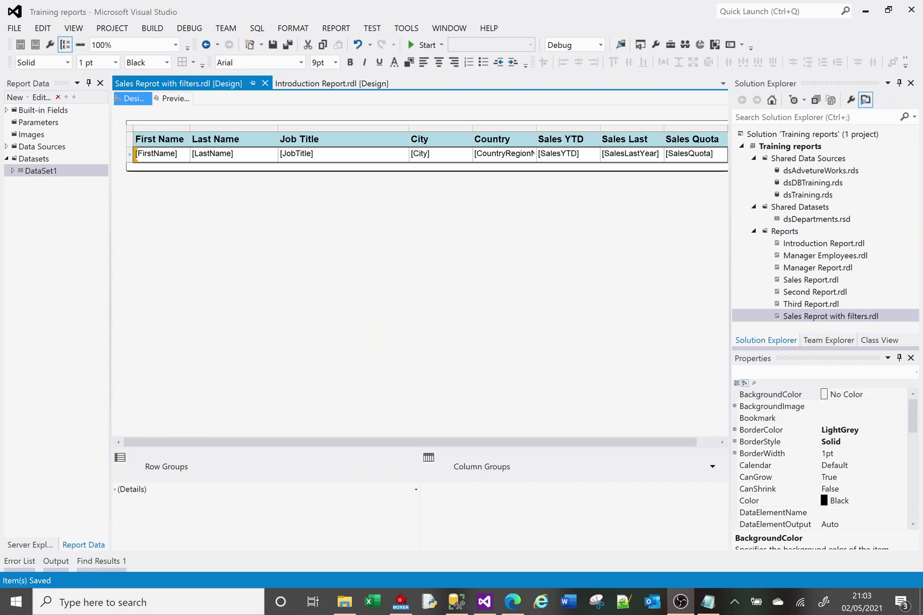
- Preview the report's data, then return to the layout and select the sales table
{"action": "left_click", "coordinate": [326, 217]}
{"action": "left_click", "coordinate": [174, 99]}
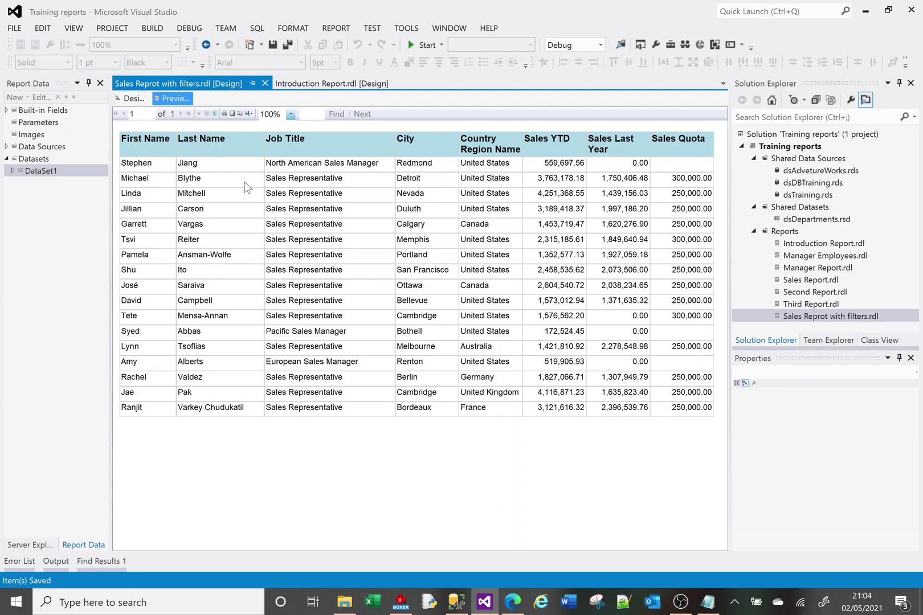
{"action": "left_click", "coordinate": [134, 98]}
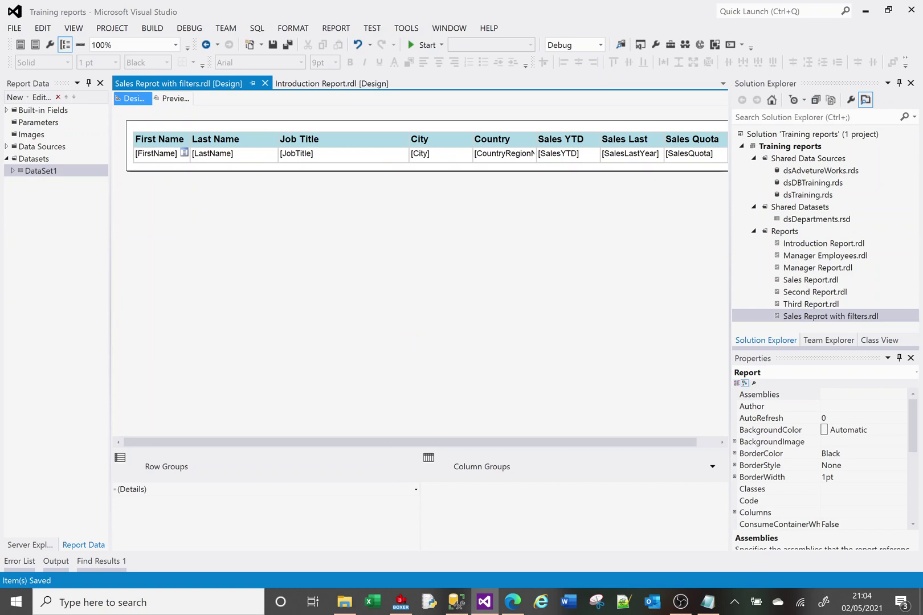
{"action": "left_click", "coordinate": [155, 149]}
{"action": "left_click", "coordinate": [370, 156]}
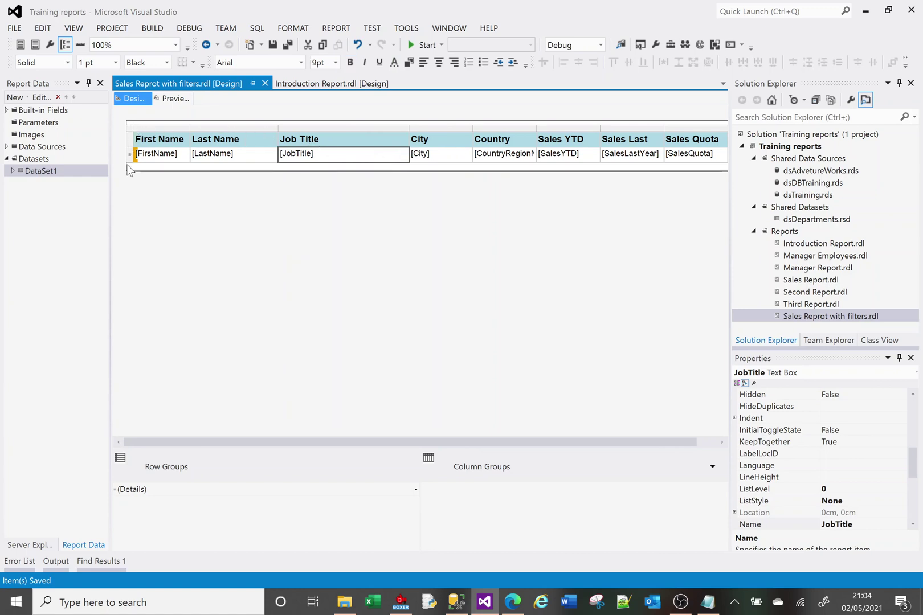
- Add a table filter keeping only rows where SalesYTD > 1500000
{"action": "right_click", "coordinate": [218, 129]}
{"action": "left_click", "coordinate": [274, 176]}
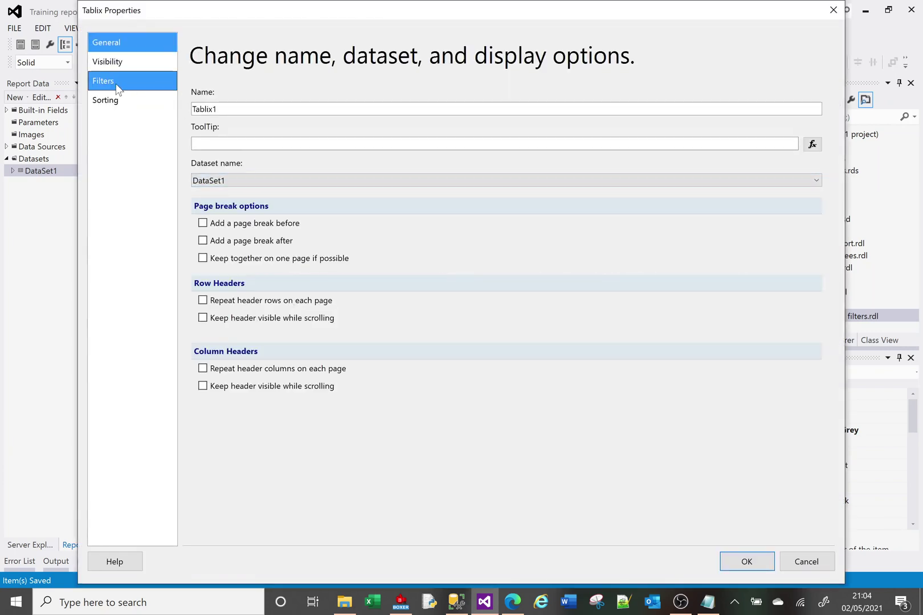
{"action": "left_click", "coordinate": [116, 86]}
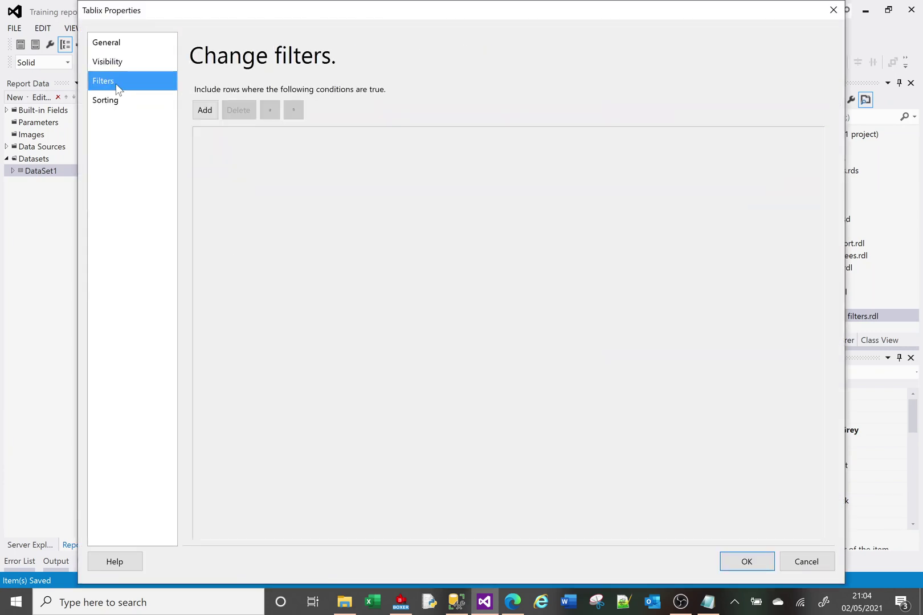
{"action": "left_click", "coordinate": [207, 111]}
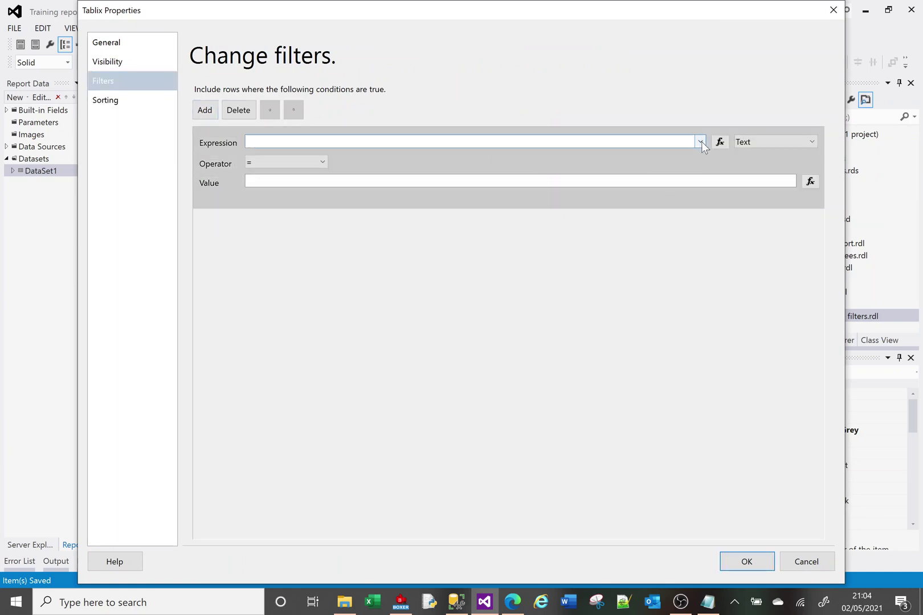
{"action": "left_click", "coordinate": [701, 142]}
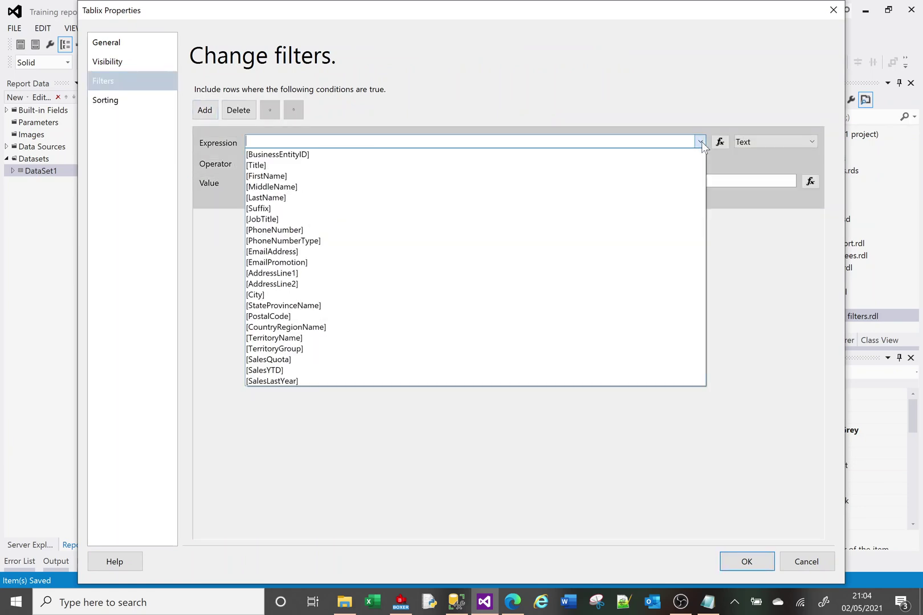
{"action": "left_click", "coordinate": [291, 370]}
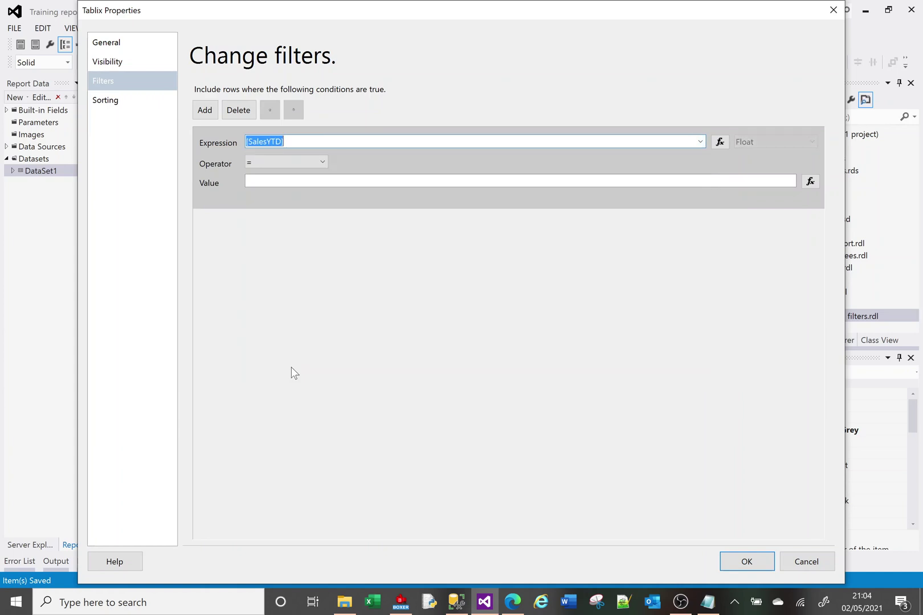
{"action": "left_click", "coordinate": [322, 162]}
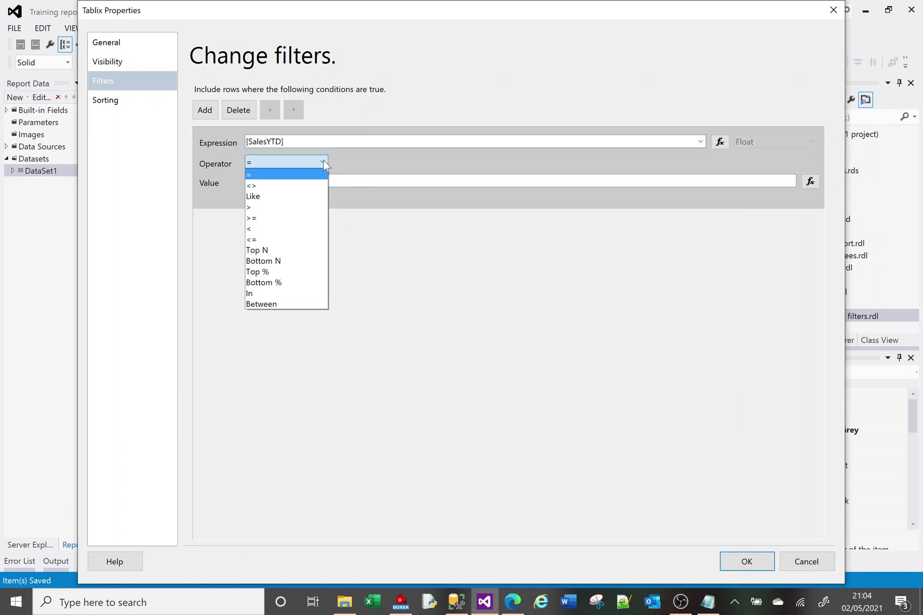
{"action": "left_click", "coordinate": [281, 208]}
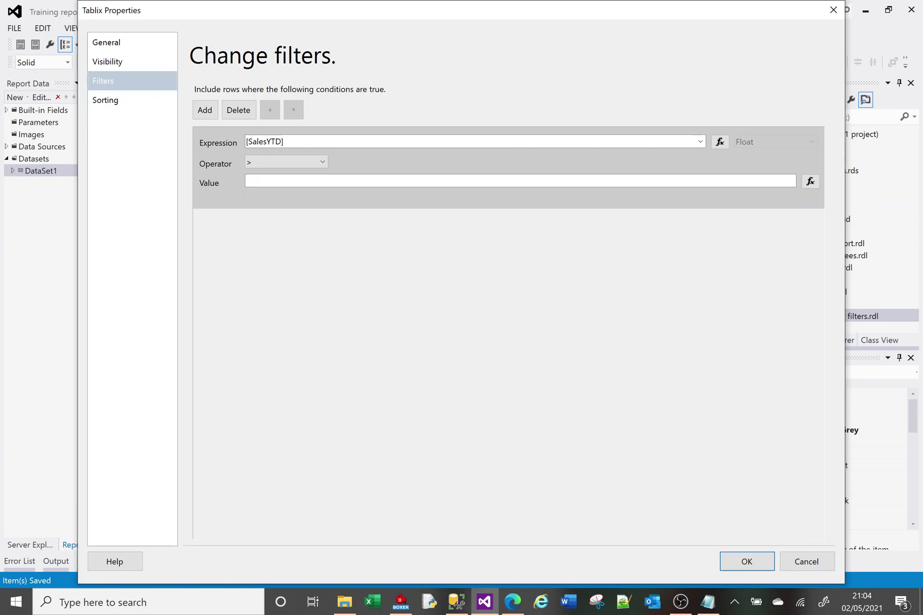
{"action": "left_click", "coordinate": [247, 181]}
{"action": "type", "text": "1500000"}
{"action": "left_click", "coordinate": [734, 560]}
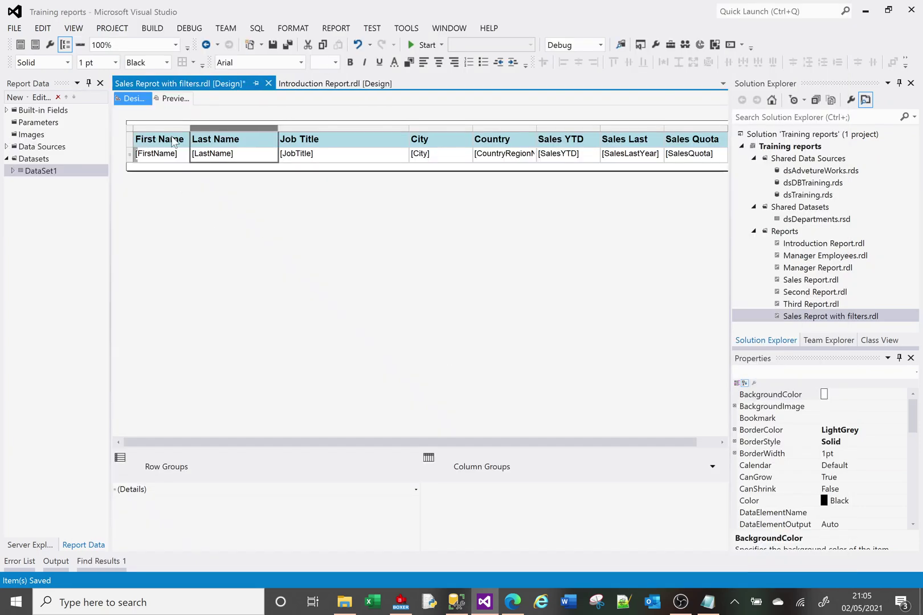
{"action": "left_click", "coordinate": [172, 99]}
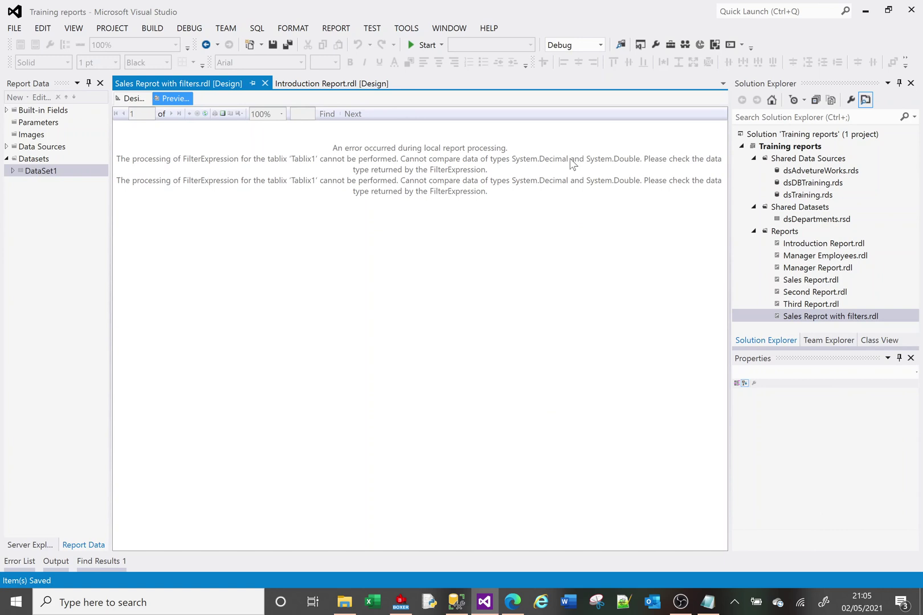
{"action": "left_click", "coordinate": [142, 100]}
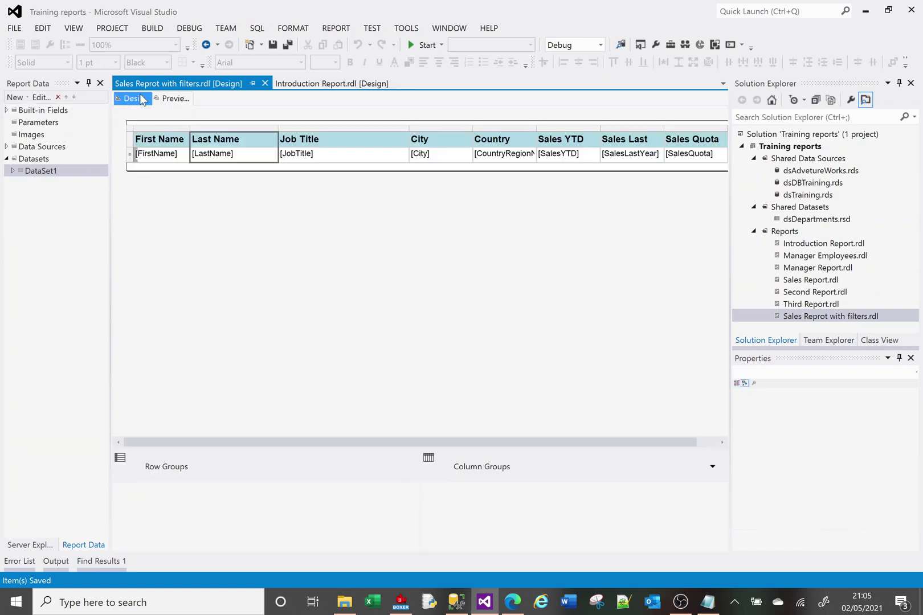
- Open the SalesYTD filter value in the expression editor and find the CDec conversion function
{"action": "right_click", "coordinate": [233, 125]}
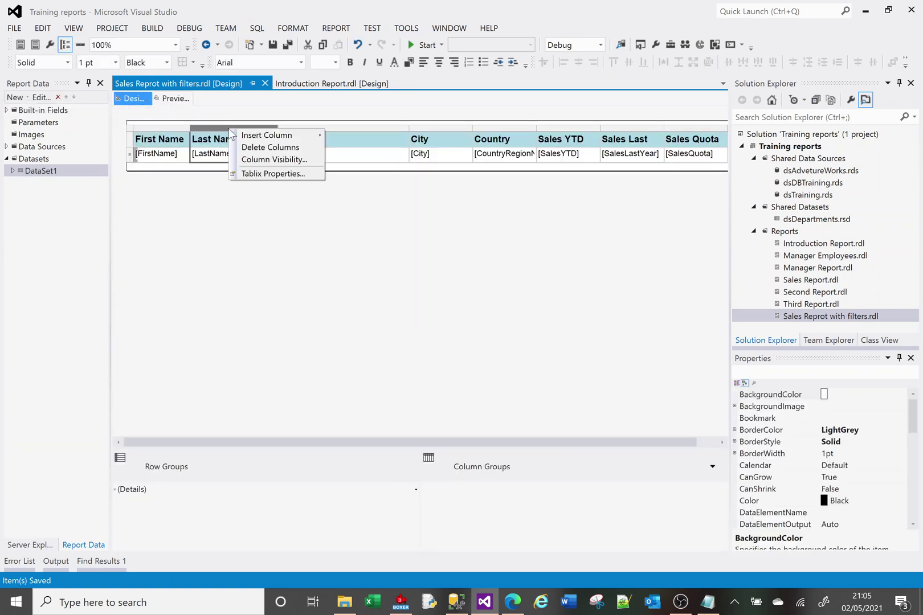
{"action": "left_click", "coordinate": [276, 172]}
{"action": "left_click", "coordinate": [130, 81]}
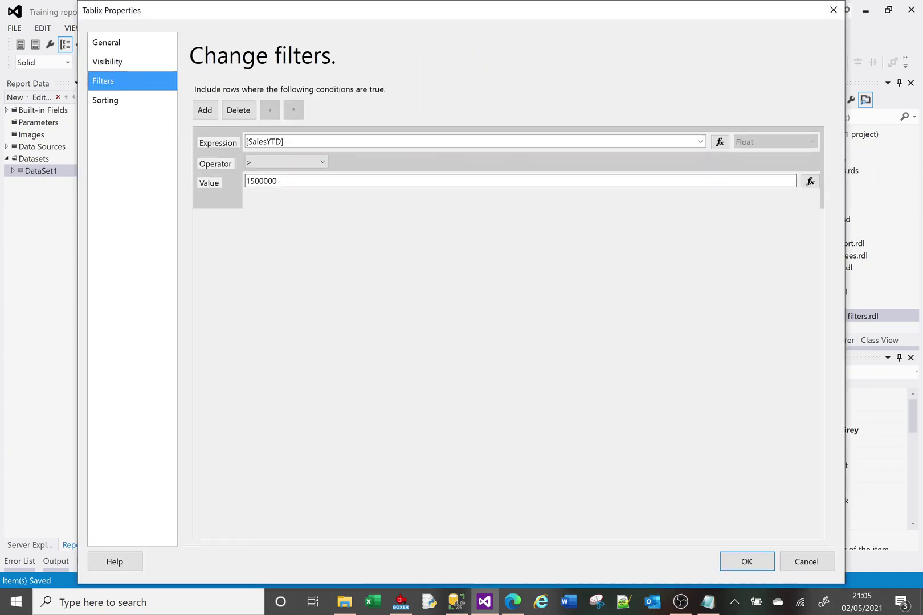
{"action": "key", "text": "Tab"}
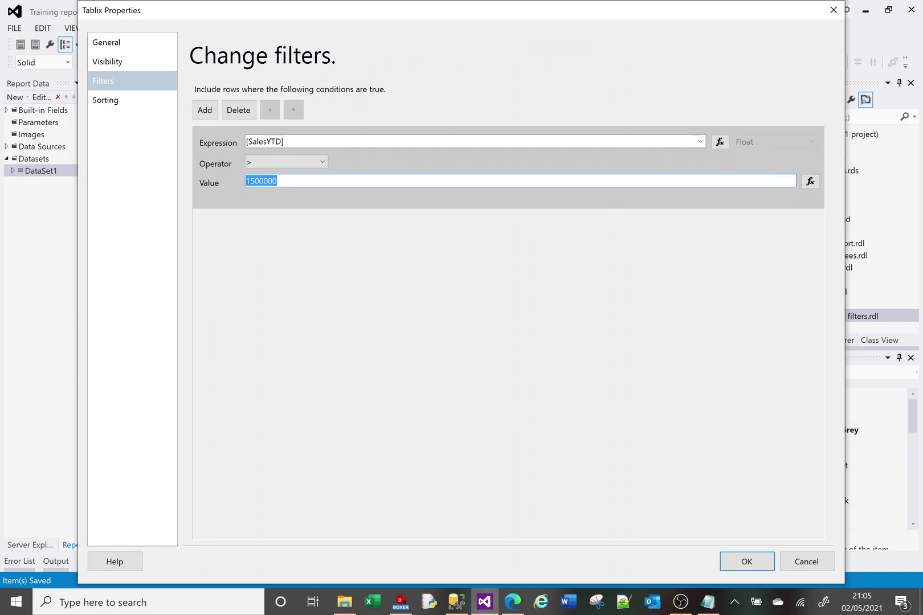
{"action": "left_click", "coordinate": [813, 183]}
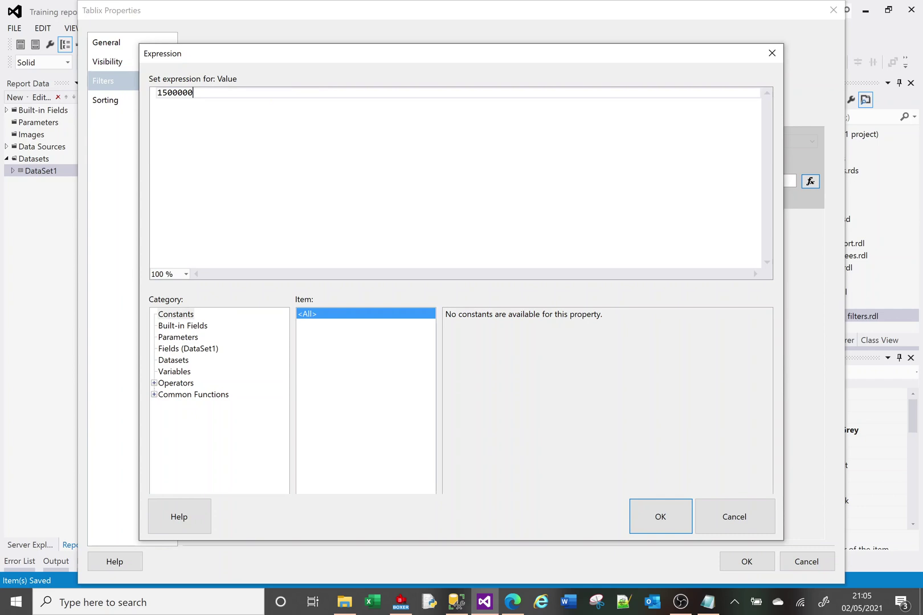
{"action": "left_click", "coordinate": [154, 395]}
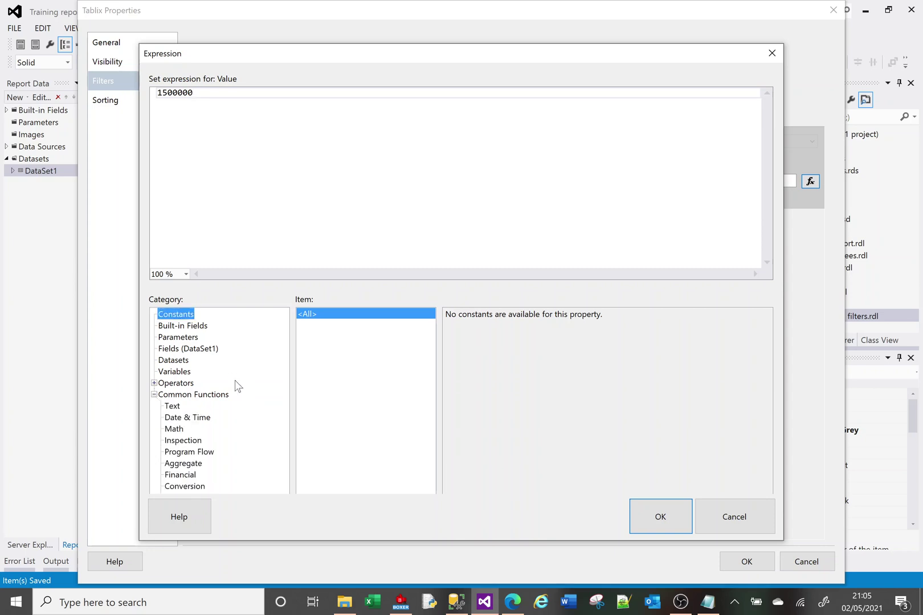
{"action": "left_click", "coordinate": [180, 490]}
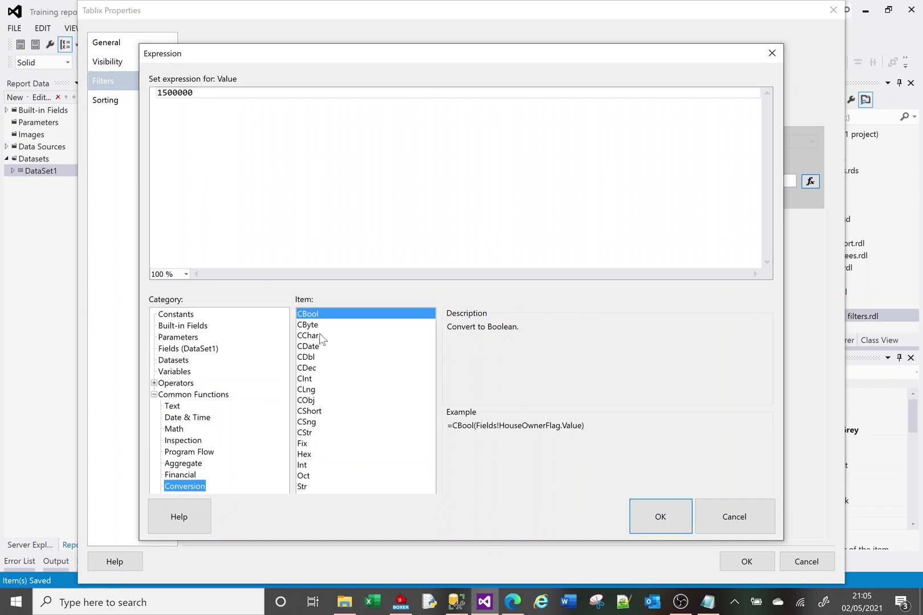
{"action": "left_click", "coordinate": [306, 371]}
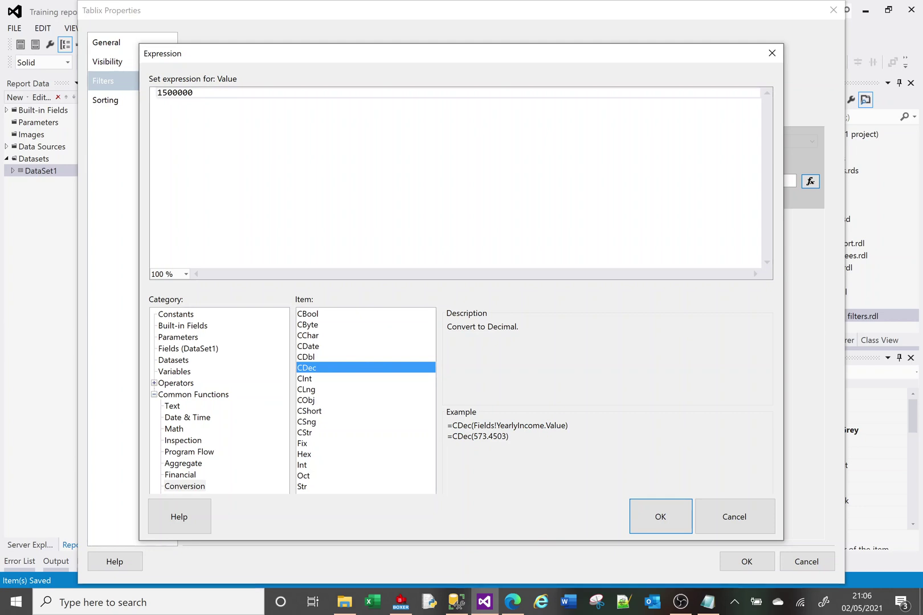
- Change the filter value to =CDec(1500000) and confirm both dialogs
{"action": "type", "text": "=CDex"}
{"action": "key", "text": "BackSpace"}
{"action": "type", "text": "c("}
{"action": "key", "text": "End"}
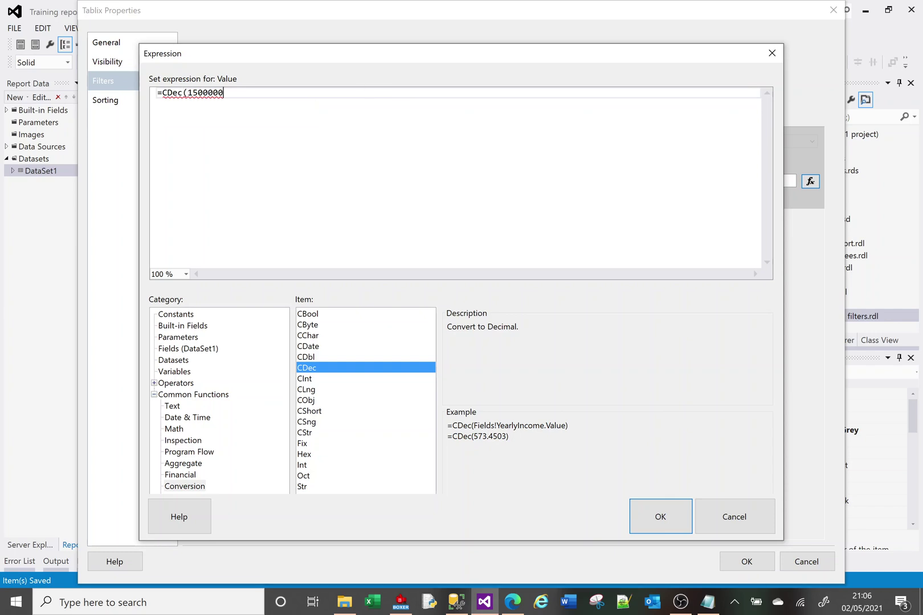
{"action": "type", "text": ")"}
{"action": "left_click", "coordinate": [659, 521]}
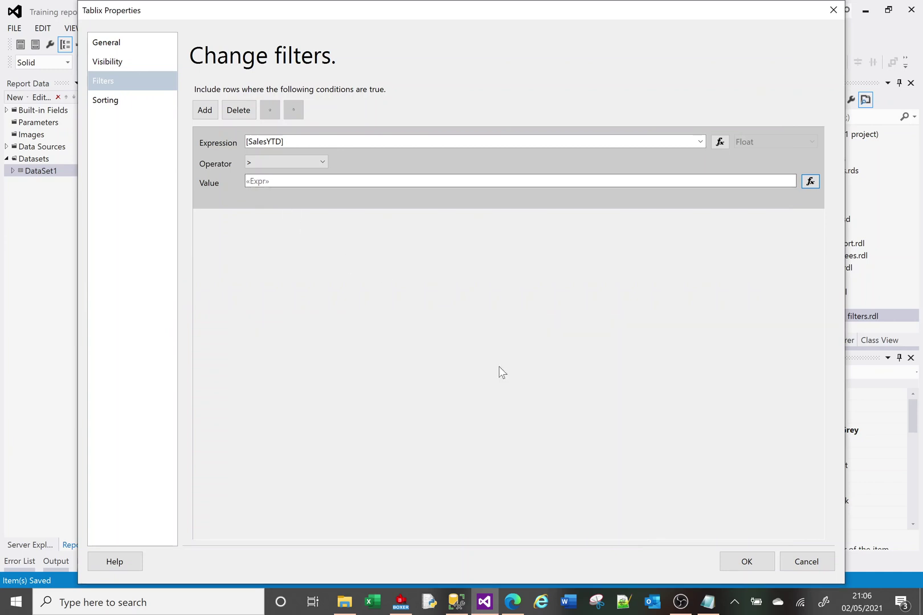
{"action": "left_click", "coordinate": [746, 561]}
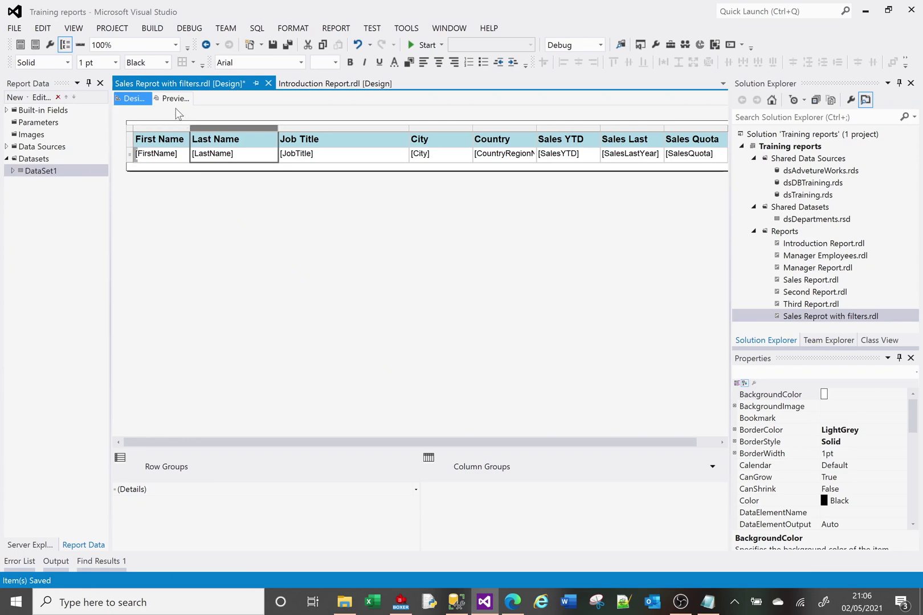
{"action": "left_click", "coordinate": [175, 99]}
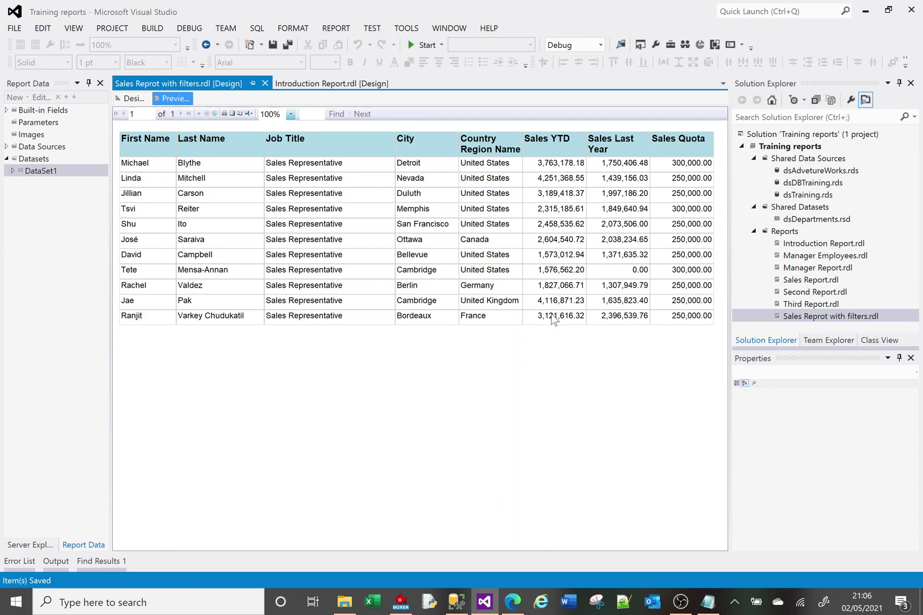
{"action": "left_click", "coordinate": [136, 99]}
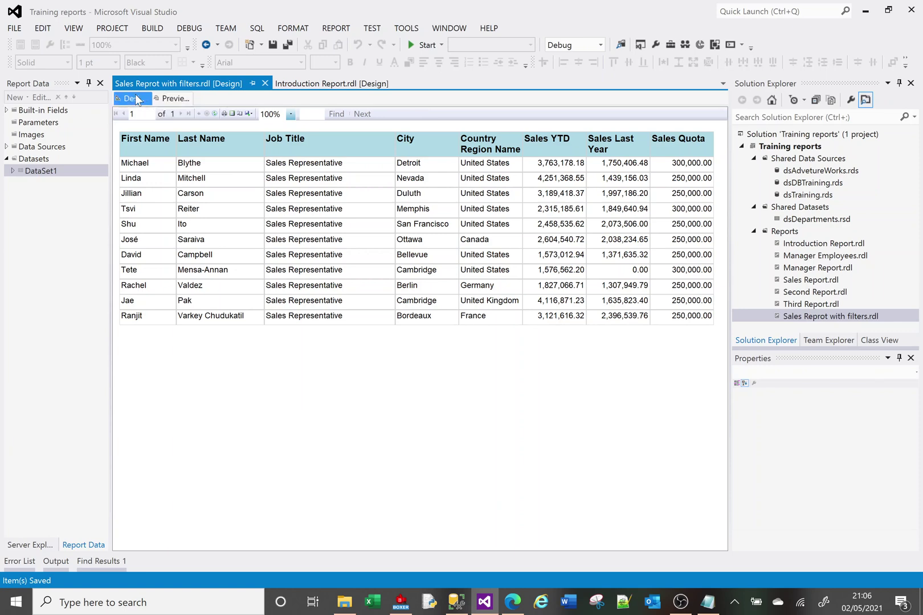
- Delete the empty and SalesYTD filter conditions, then preview the unfiltered list of all 17 salespeople
{"action": "right_click", "coordinate": [176, 130]}
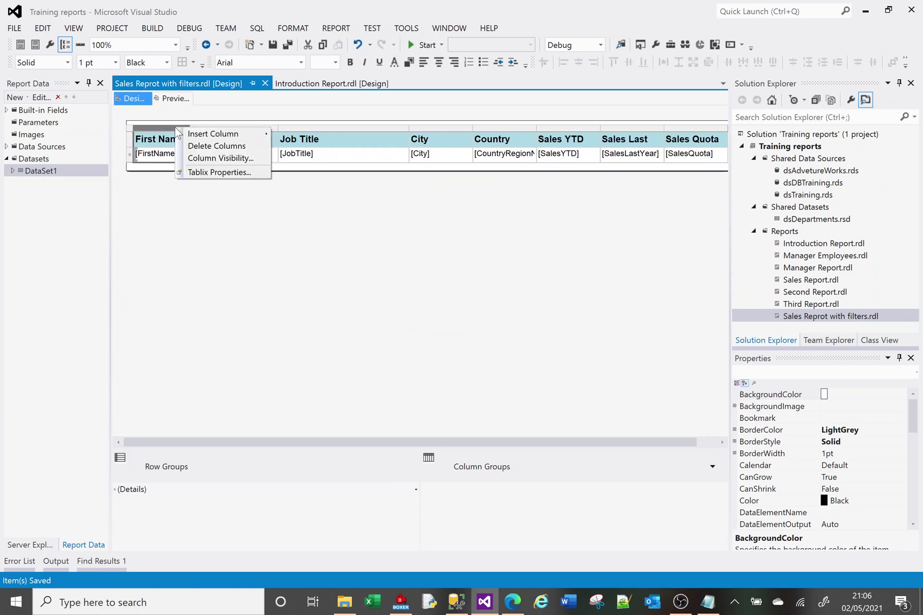
{"action": "left_click", "coordinate": [209, 176]}
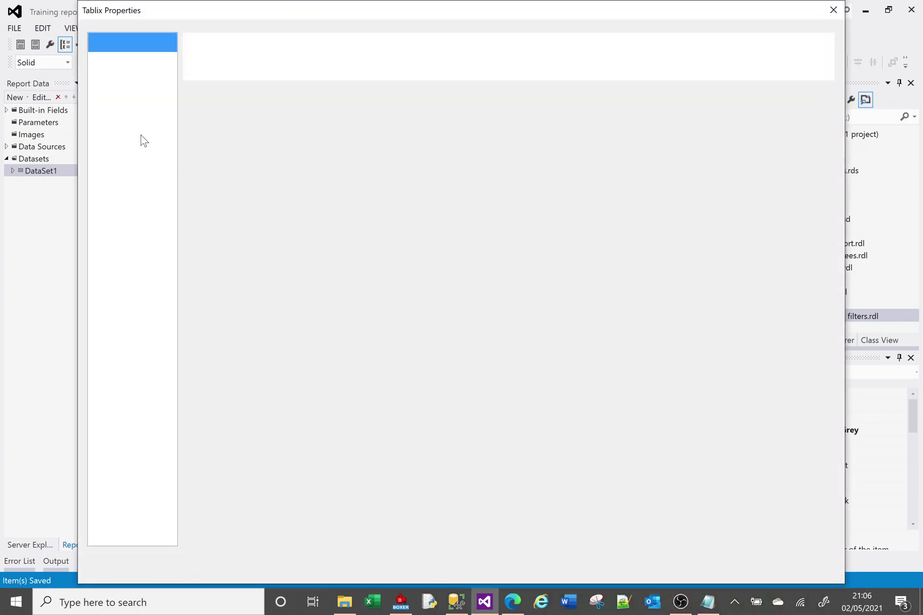
{"action": "left_click", "coordinate": [117, 85]}
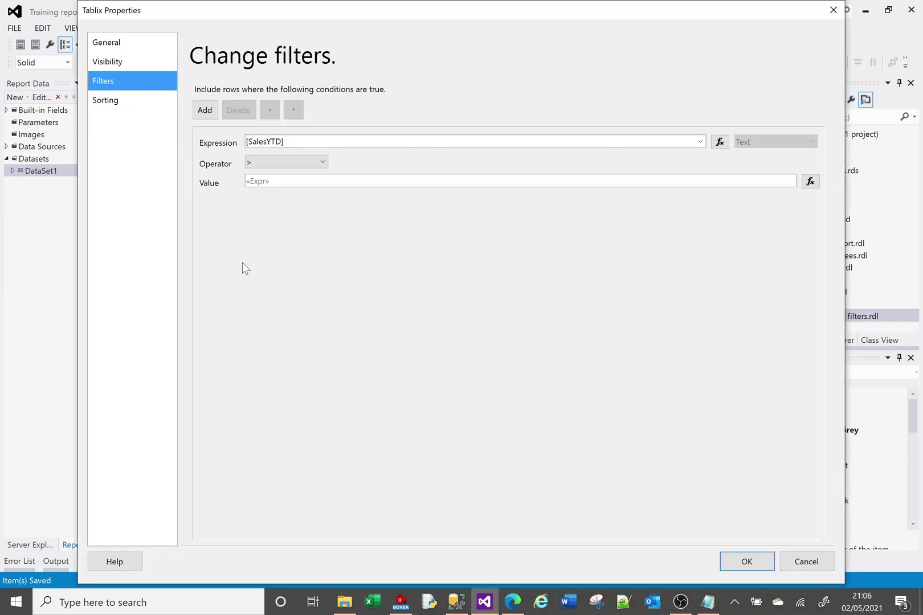
{"action": "left_click", "coordinate": [206, 111]}
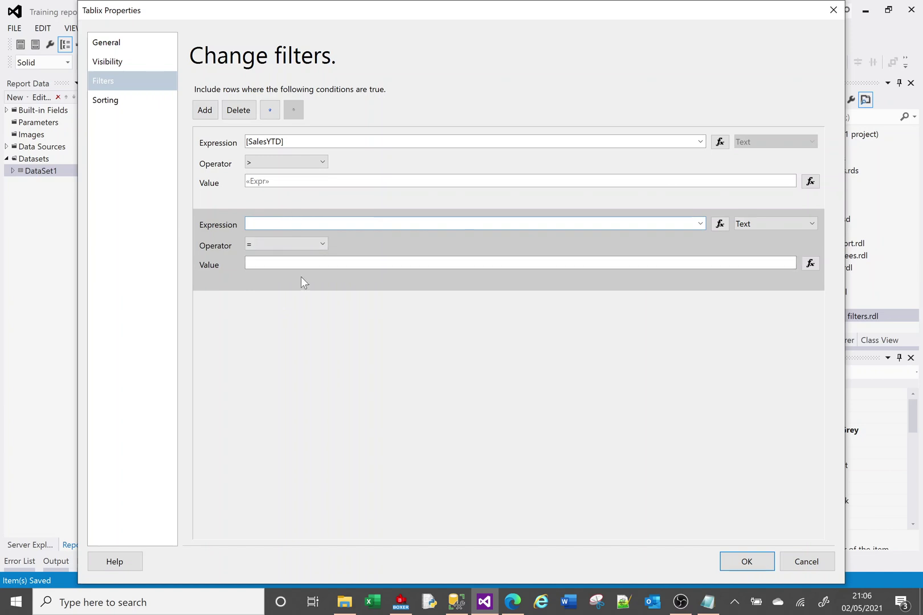
{"action": "left_click", "coordinate": [270, 110]}
{"action": "left_click", "coordinate": [301, 114]}
{"action": "left_click", "coordinate": [240, 110]}
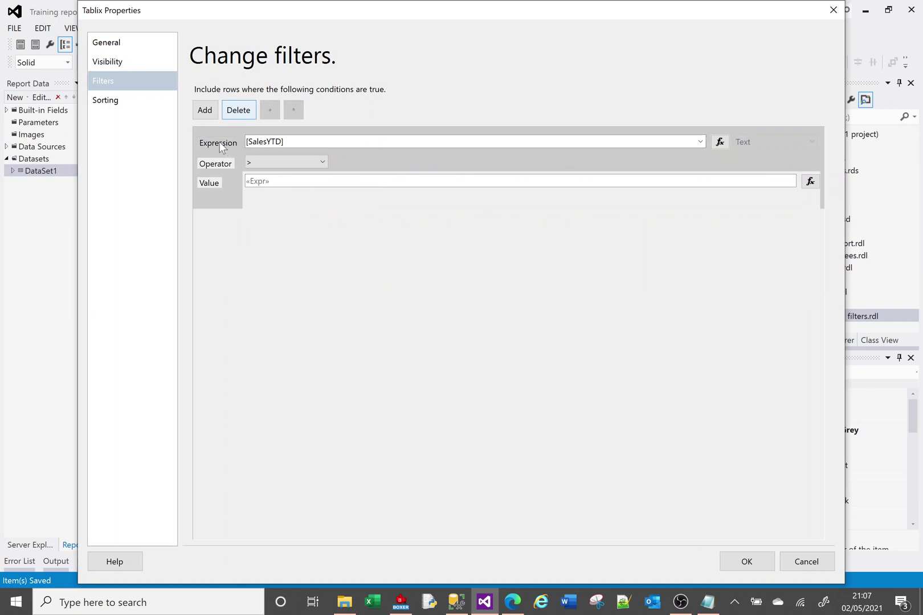
{"action": "left_click", "coordinate": [244, 110]}
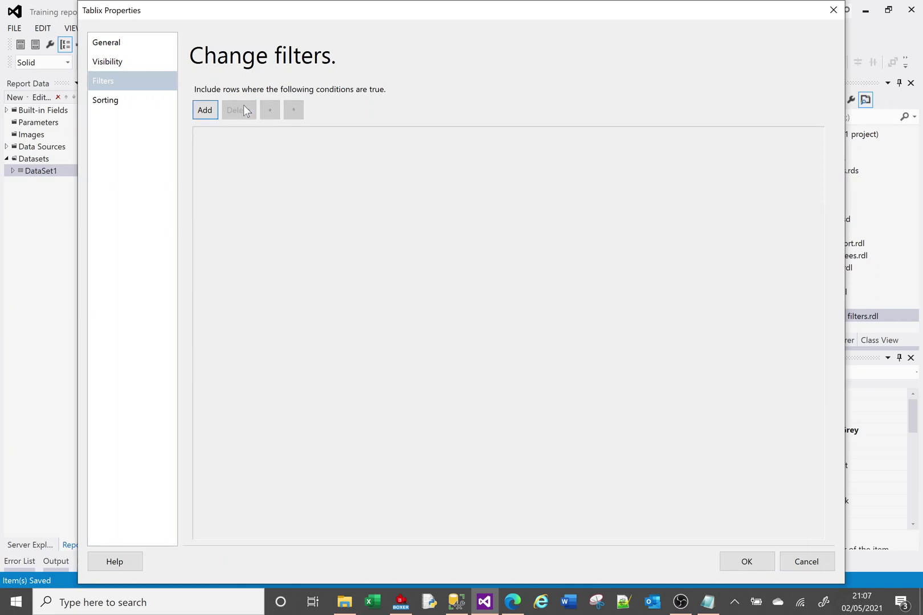
{"action": "left_click", "coordinate": [736, 560]}
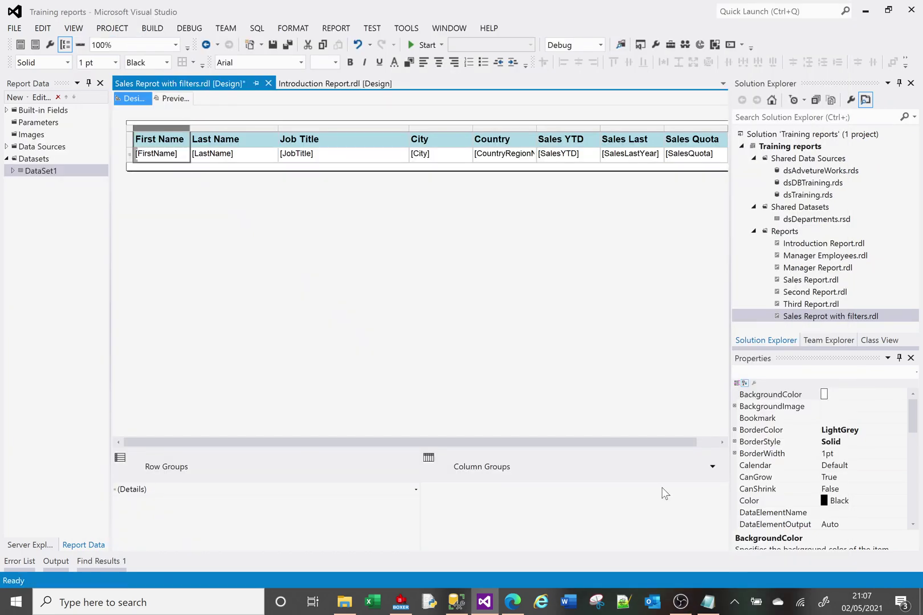
{"action": "left_click", "coordinate": [180, 100]}
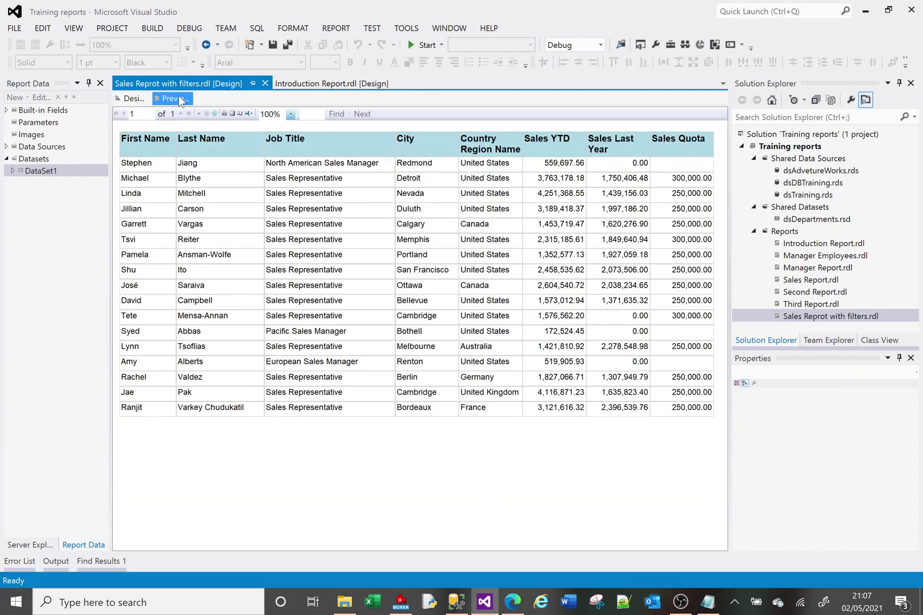
{"action": "left_click", "coordinate": [131, 98]}
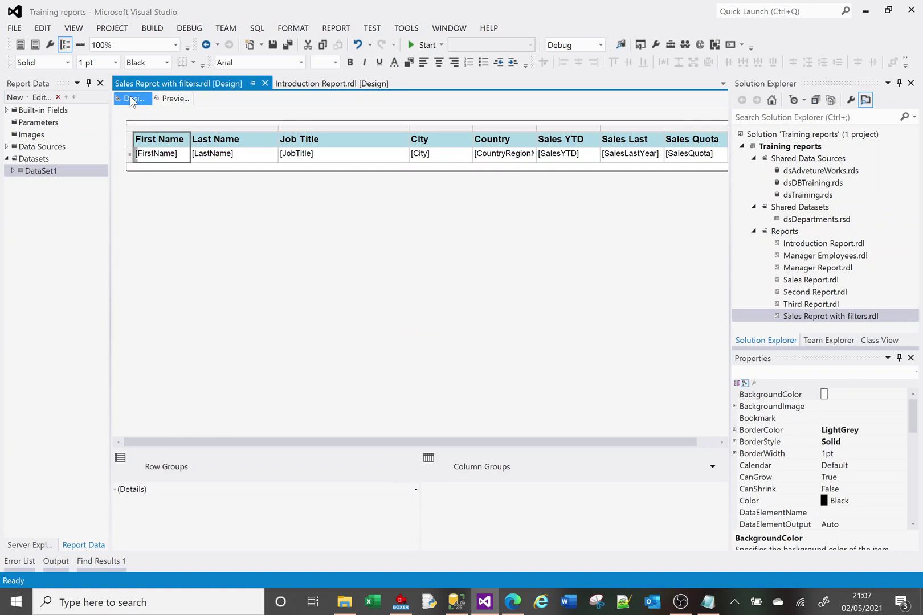
- Create parameter YTDLimit with prompt 'YTD Limit' and data type Integer
{"action": "right_click", "coordinate": [38, 123]}
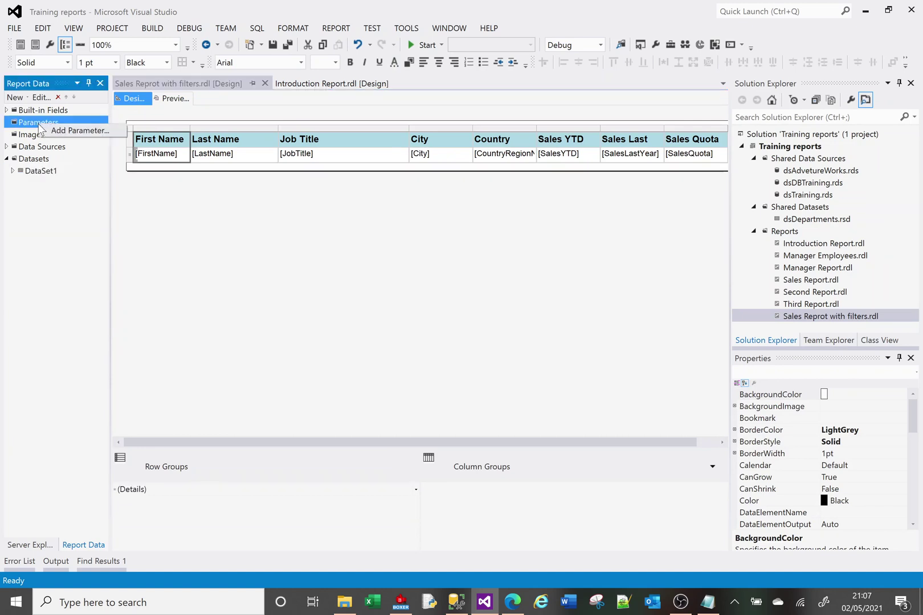
{"action": "left_click", "coordinate": [68, 132]}
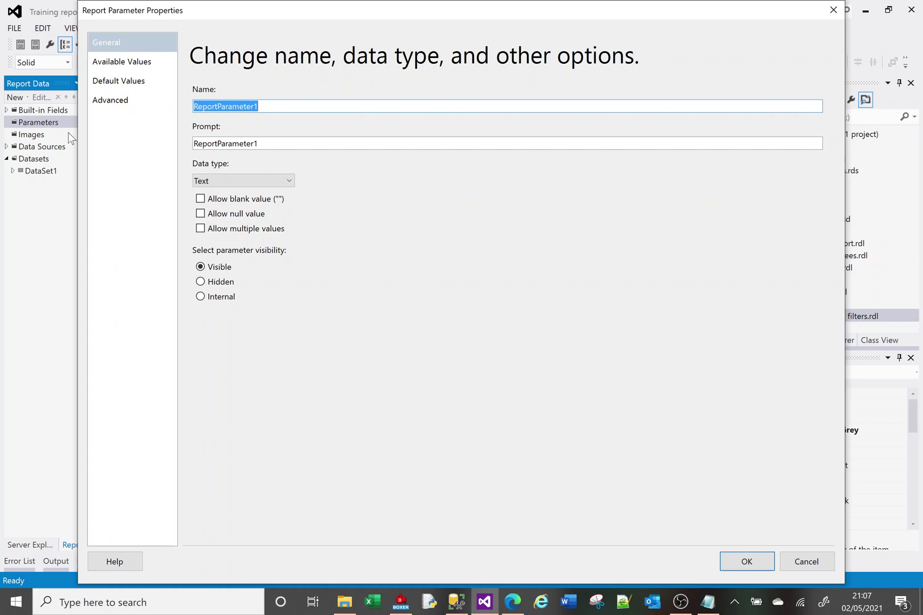
{"action": "type", "text": "YTDLi"}
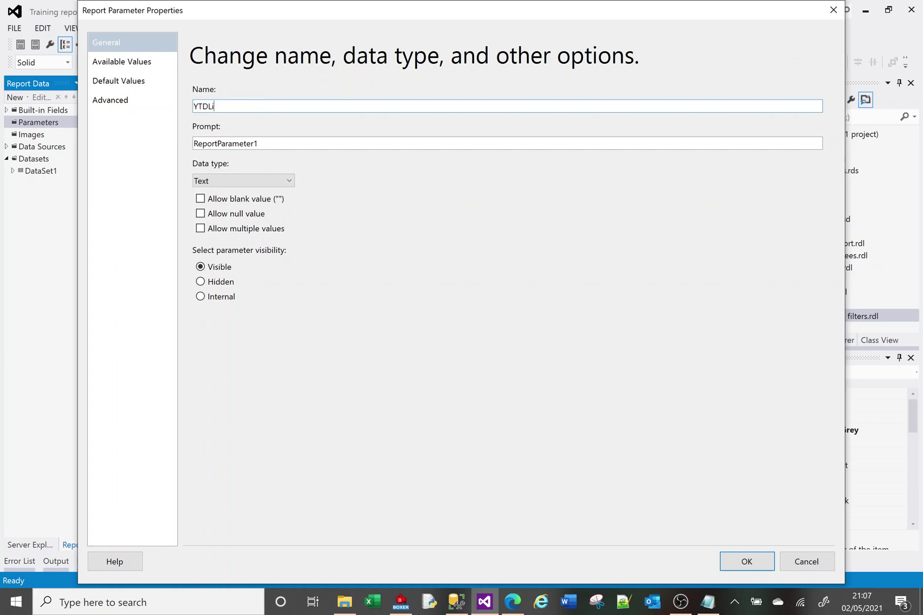
{"action": "type", "text": "mit"}
{"action": "key", "text": "Tab"}
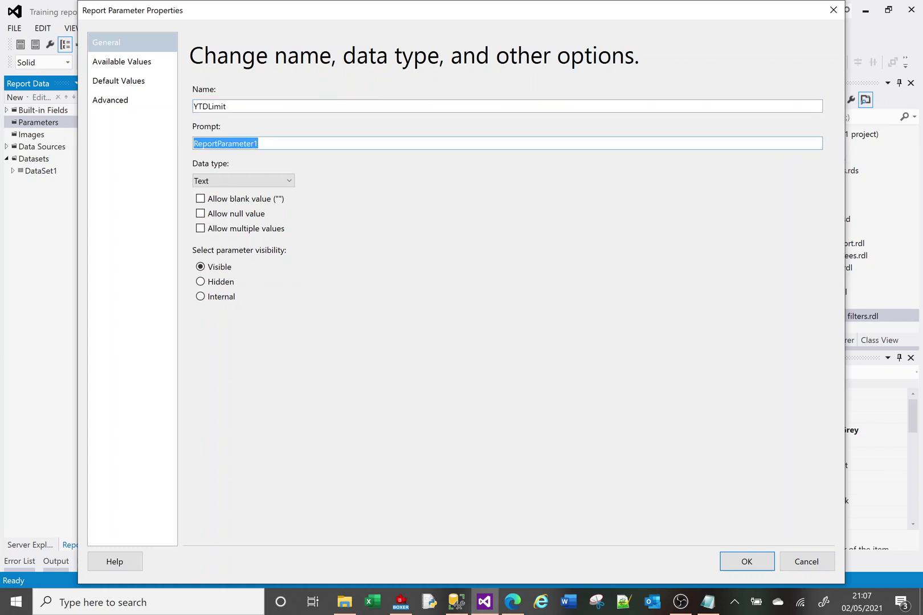
{"action": "type", "text": "YTD Limt"}
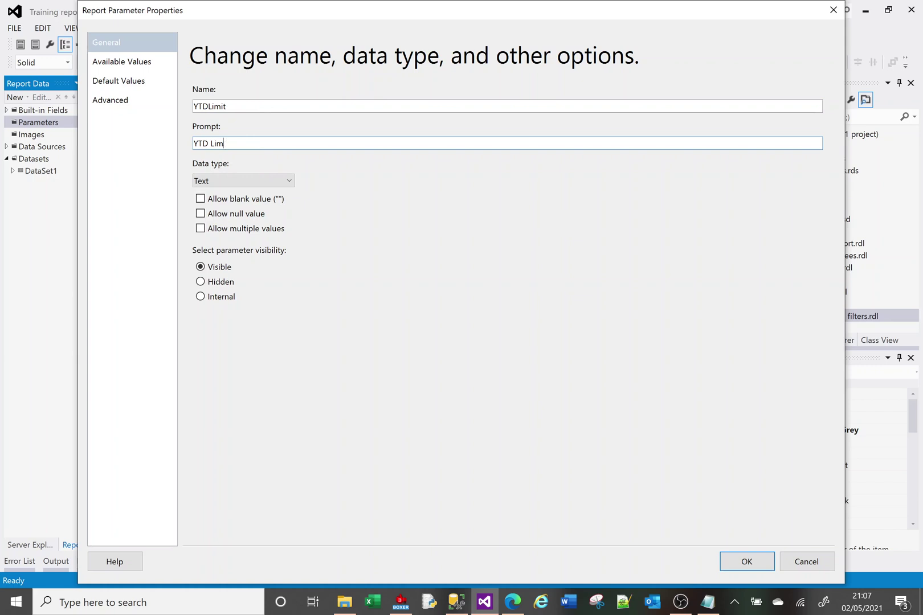
{"action": "left_click", "coordinate": [208, 181]}
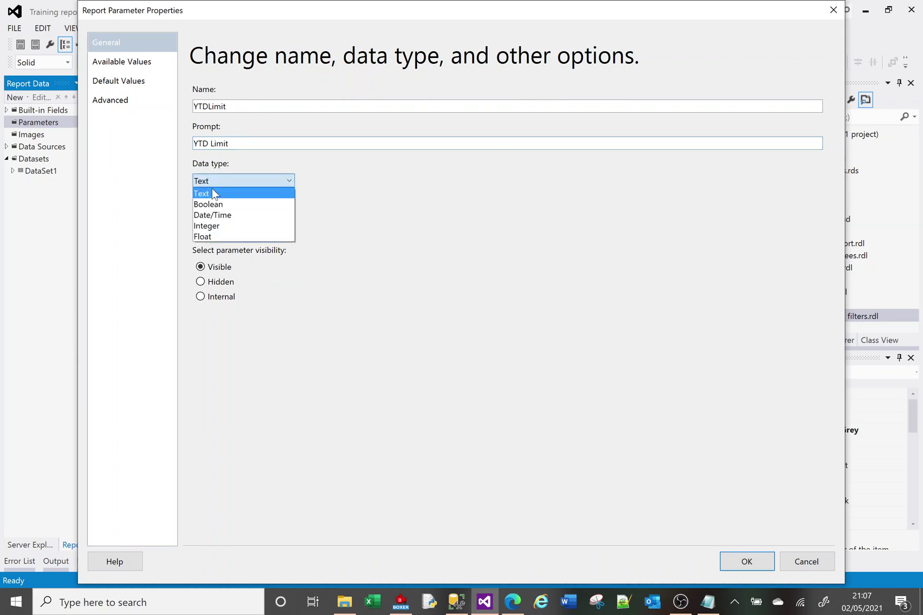
{"action": "left_click", "coordinate": [215, 225]}
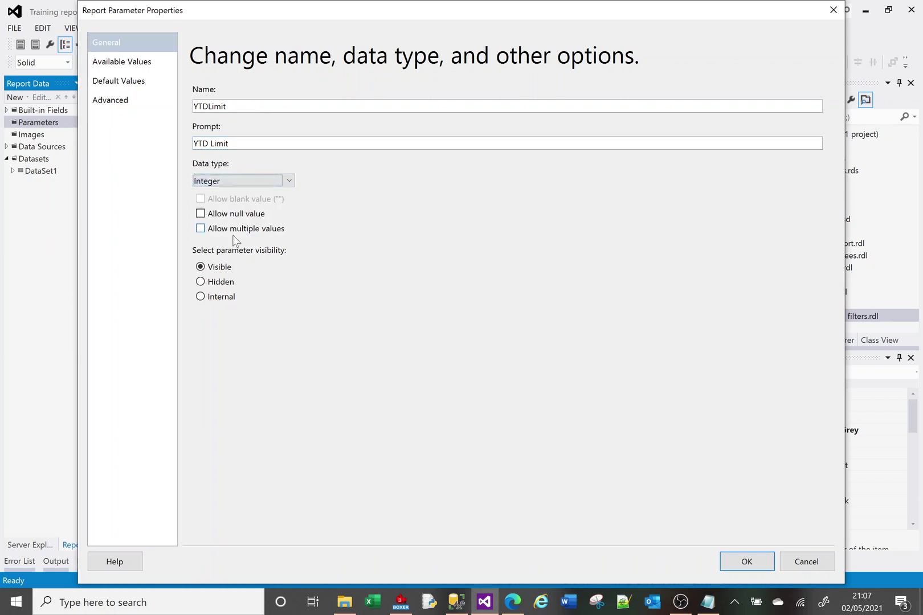
{"action": "left_click", "coordinate": [737, 564]}
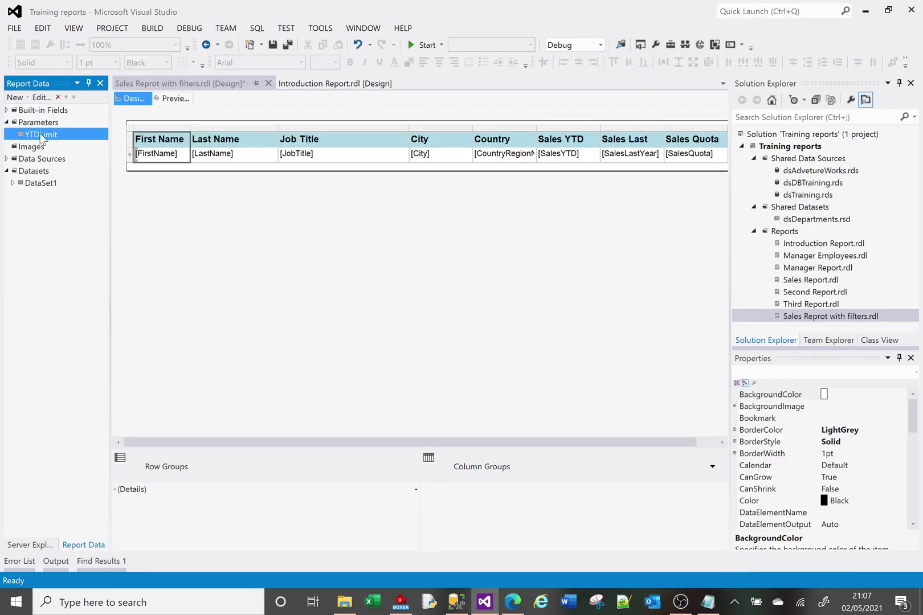
- Specify 0 as YTDLimit's default value and preview the report with the new prompt
{"action": "right_click", "coordinate": [40, 134]}
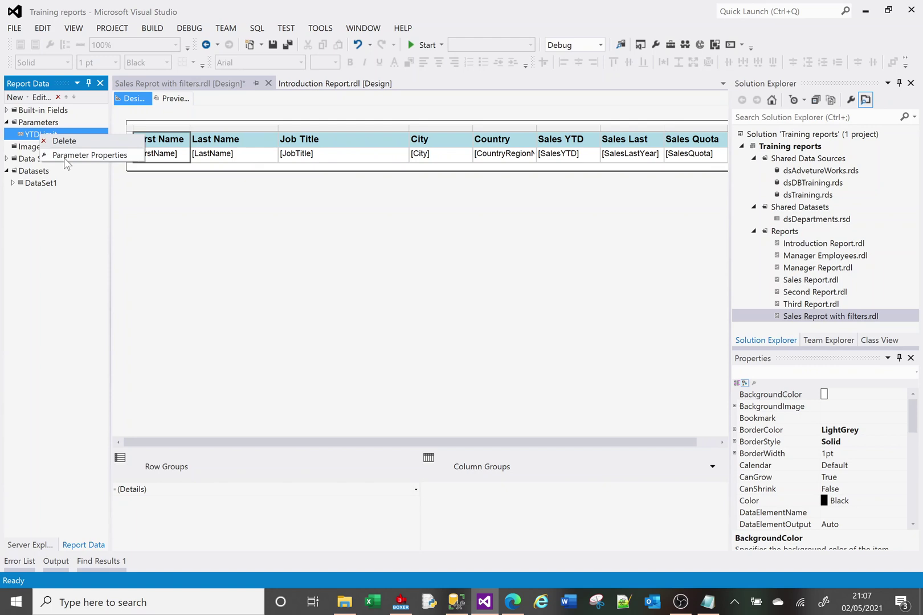
{"action": "left_click", "coordinate": [66, 155]}
{"action": "left_click", "coordinate": [125, 84]}
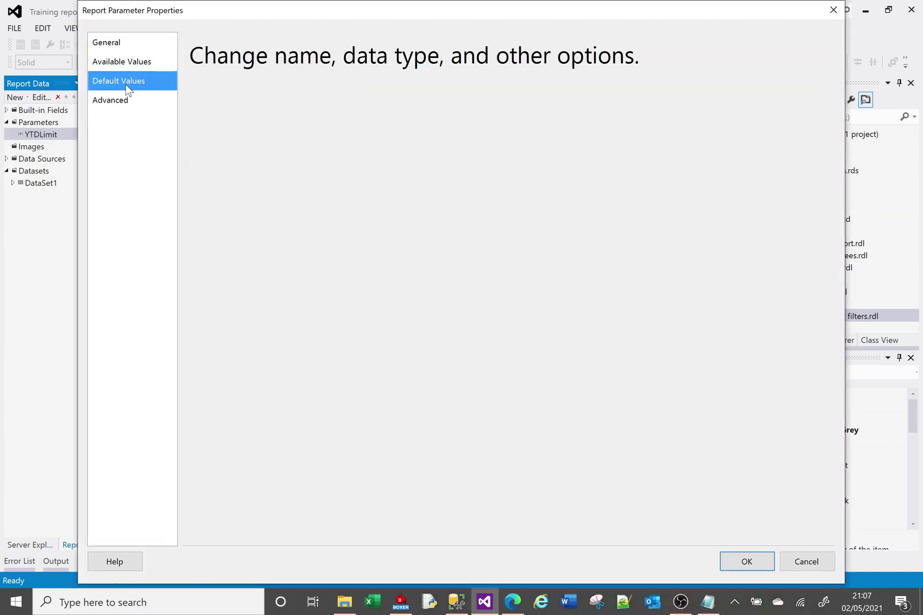
{"action": "left_click", "coordinate": [216, 138]}
{"action": "left_click", "coordinate": [217, 123]}
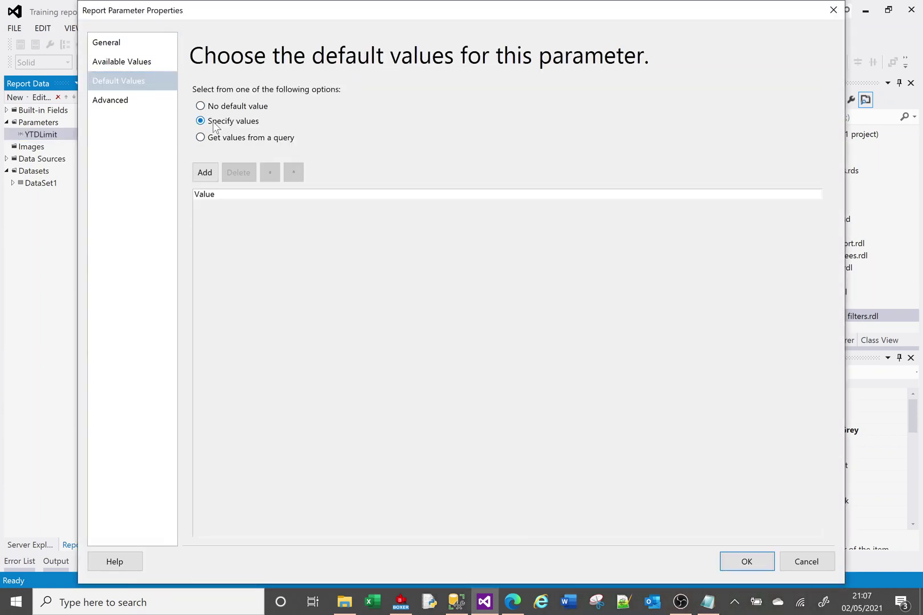
{"action": "left_click", "coordinate": [205, 172]}
{"action": "type", "text": "0"}
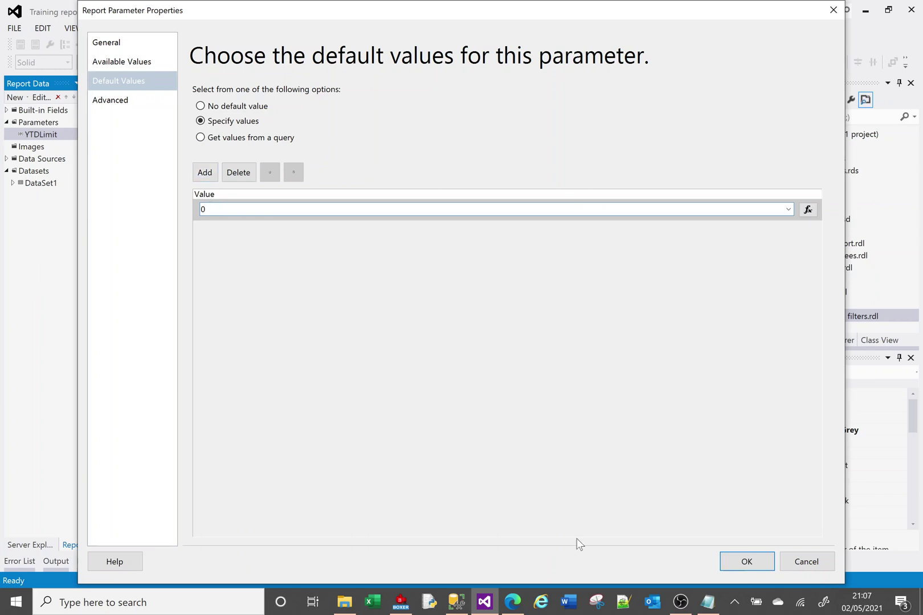
{"action": "left_click", "coordinate": [744, 565]}
{"action": "left_click", "coordinate": [178, 98]}
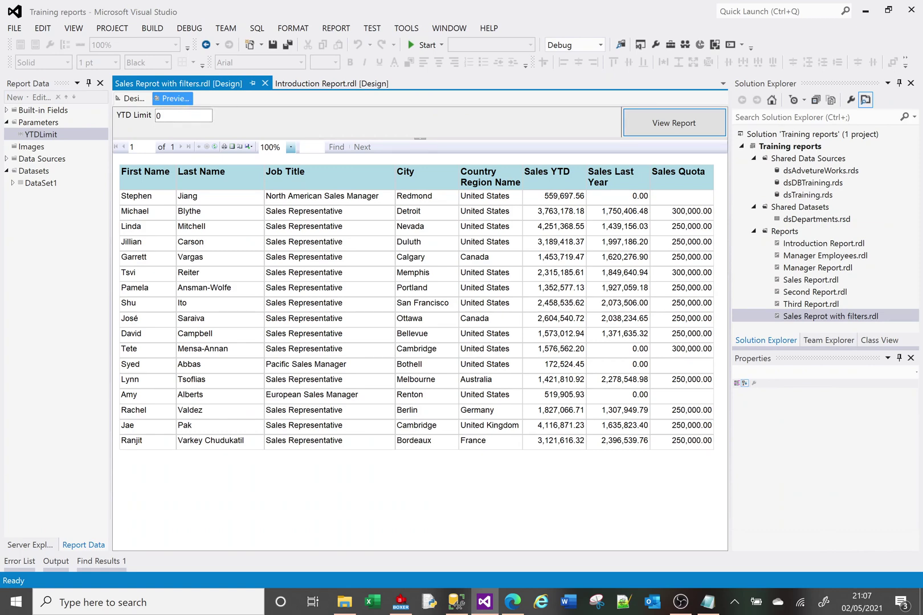
- Go back to the design layout after checking the YTD Limit prompt shows 0
{"action": "left_click", "coordinate": [134, 99]}
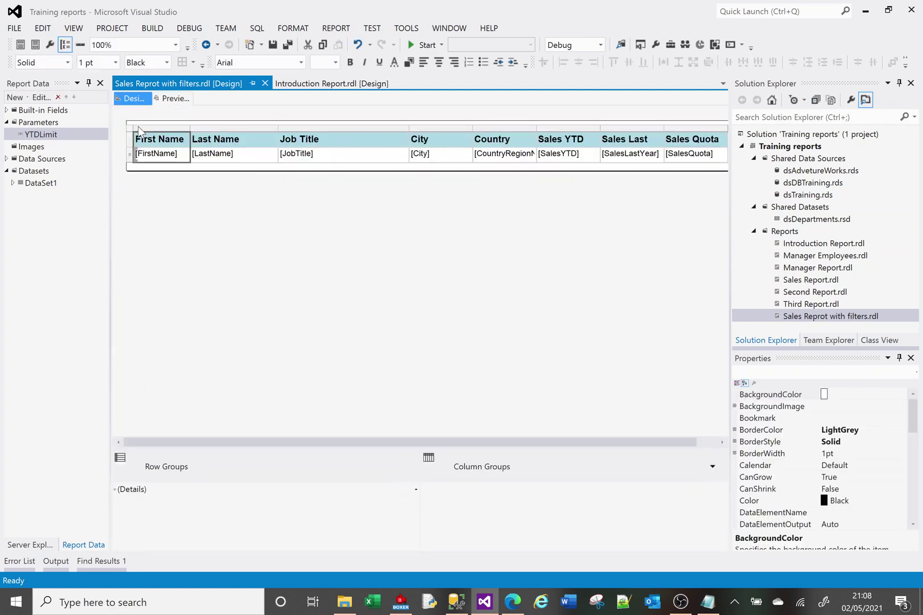
- Set the detail row's visibility to 'Show or hide based on an expression' and open its expression editor
{"action": "right_click", "coordinate": [130, 155]}
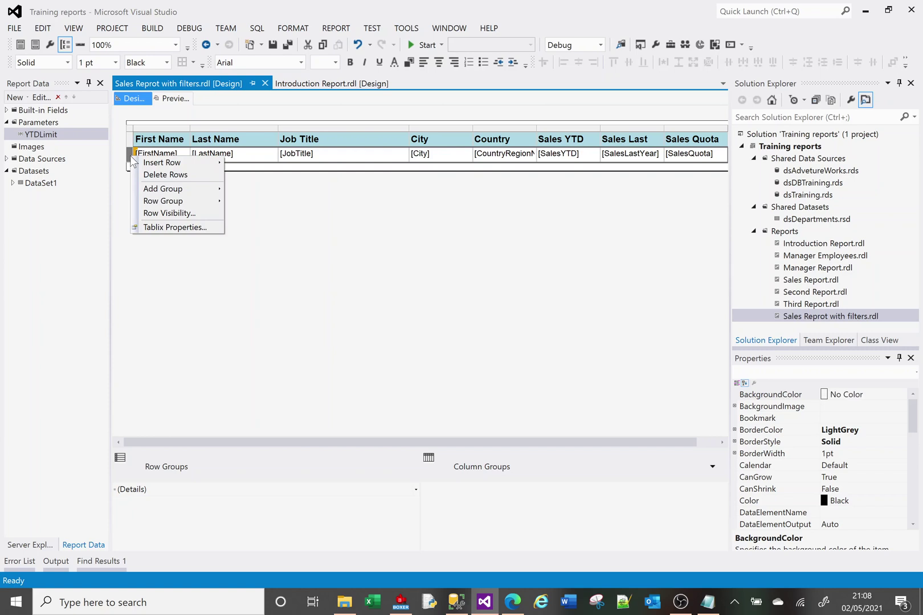
{"action": "left_click", "coordinate": [180, 213]}
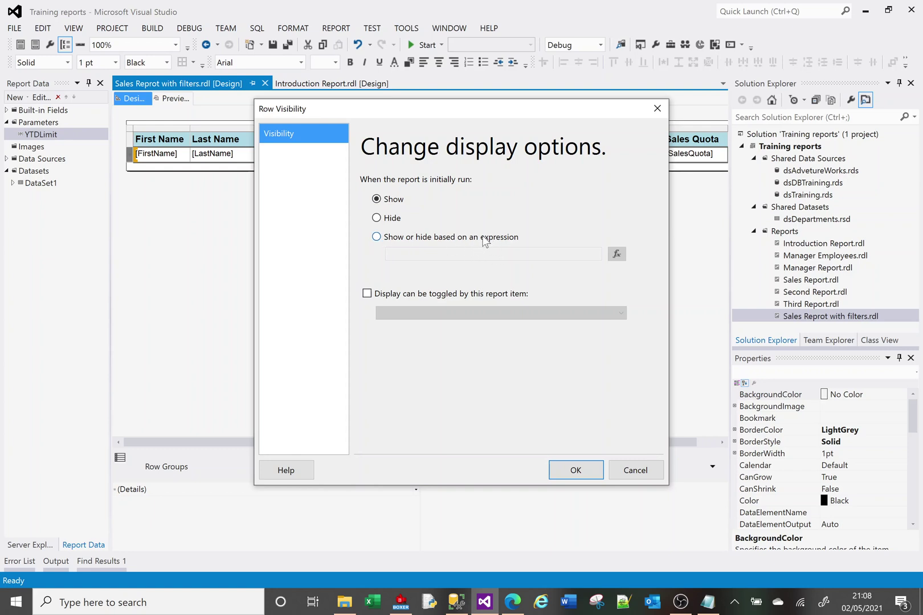
{"action": "left_click", "coordinate": [376, 238]}
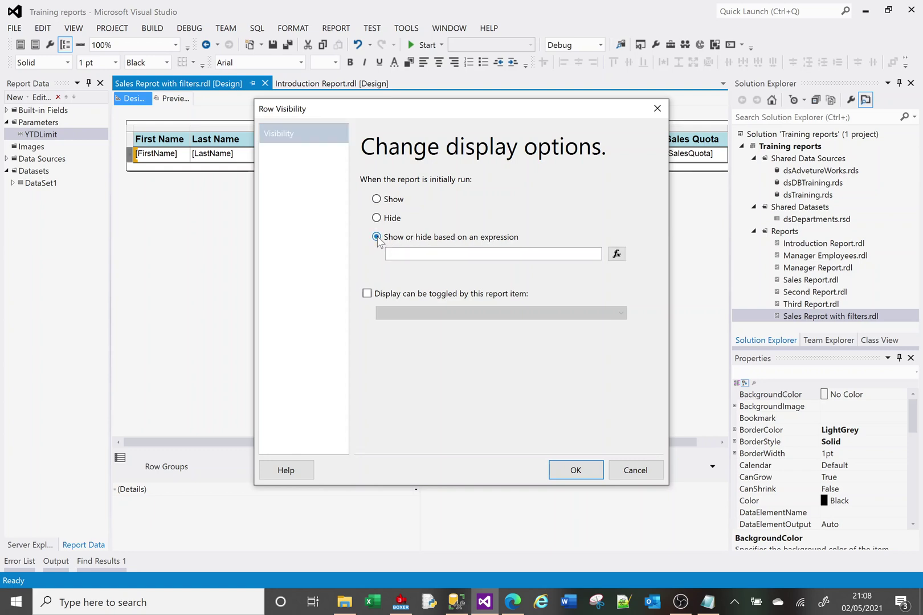
{"action": "left_click", "coordinate": [617, 257]}
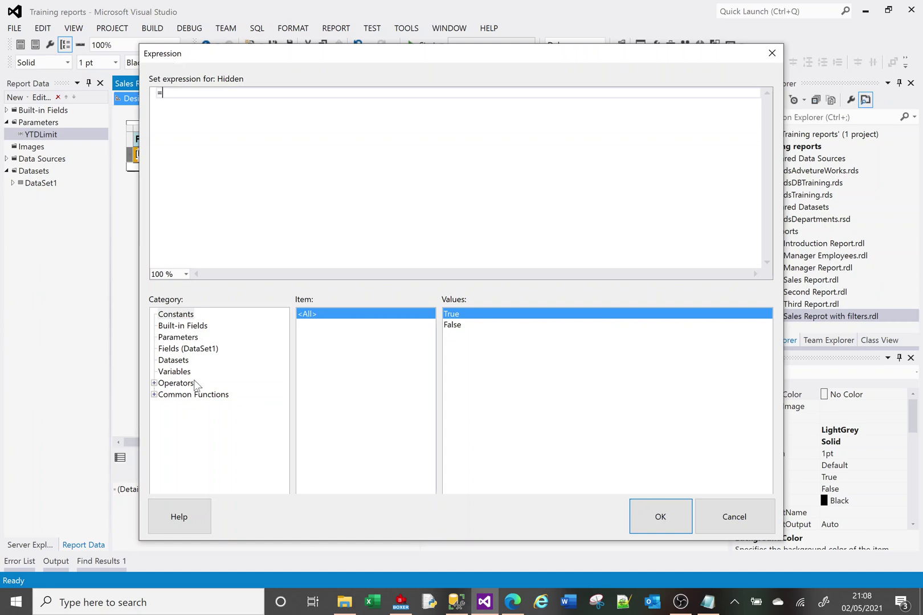
- Build the hide expression =Fields!SalesYTD.Value<Parameters!YTDLimit.Value from the field and parameter lists
{"action": "left_click", "coordinate": [183, 349]}
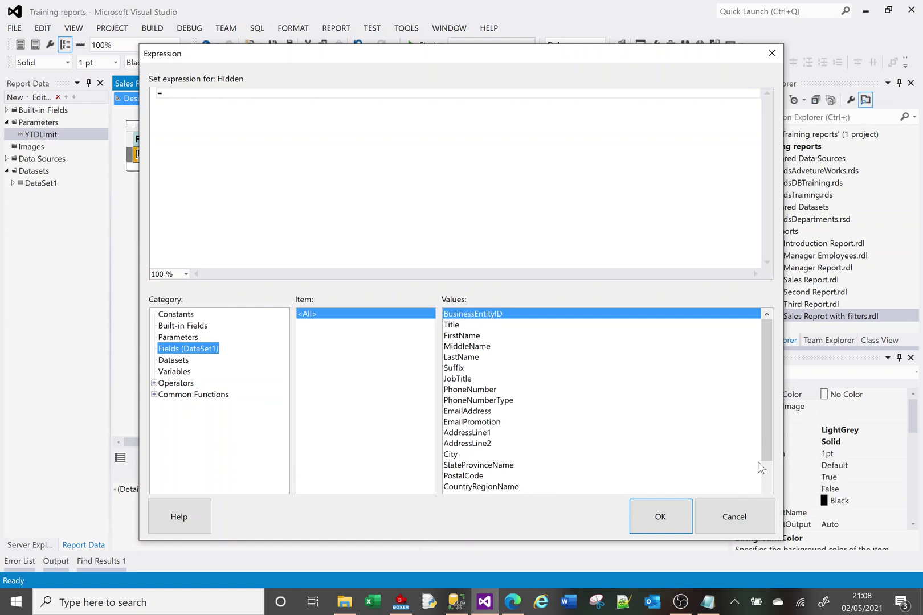
{"action": "scroll", "coordinate": [769, 470], "scroll_direction": "down", "scroll_amount": 2}
{"action": "double_click", "coordinate": [475, 488]}
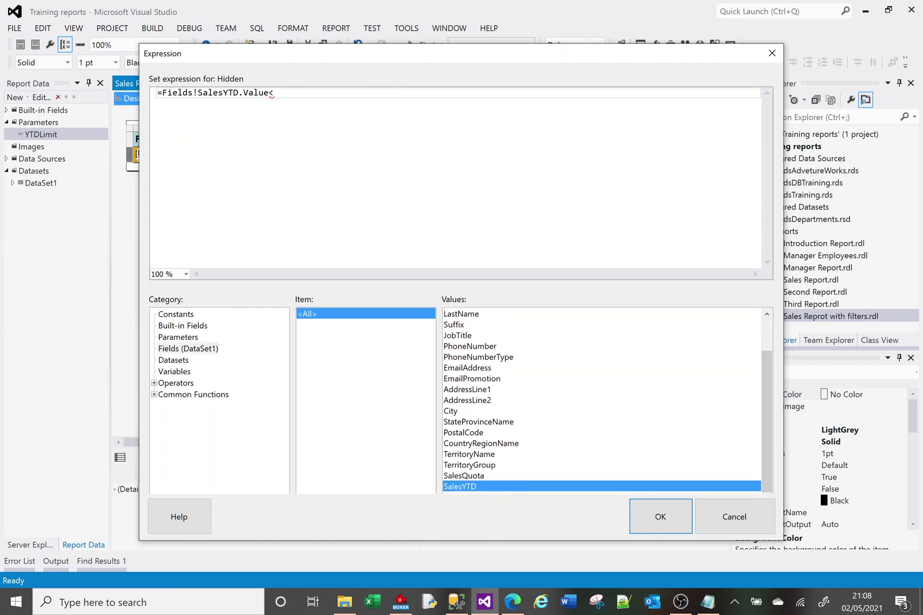
{"action": "left_click", "coordinate": [178, 336]}
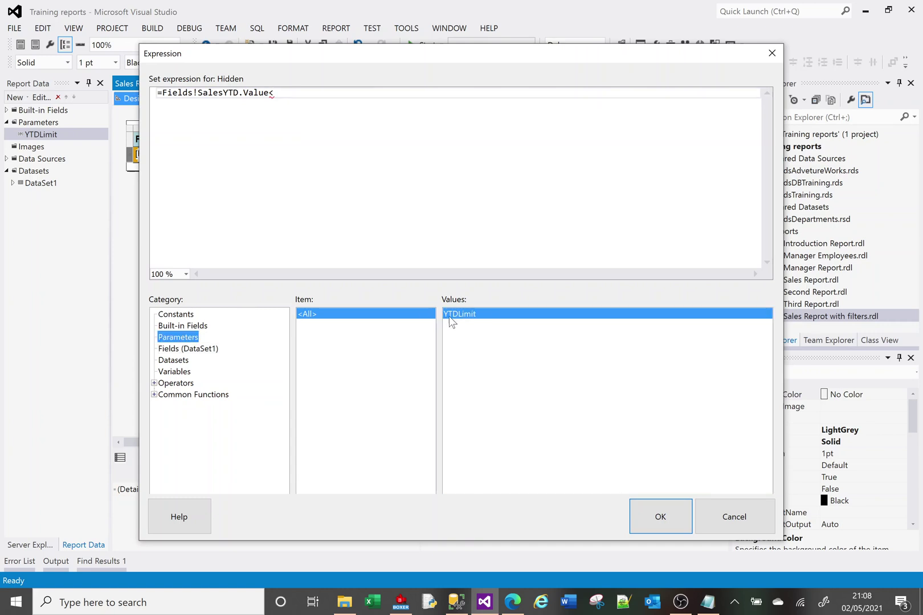
{"action": "double_click", "coordinate": [465, 319]}
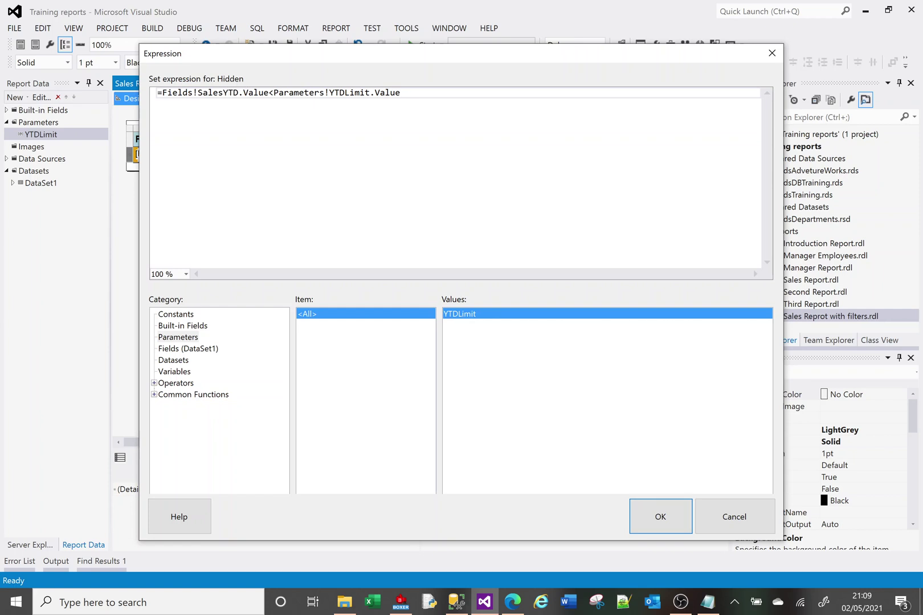
{"action": "left_click", "coordinate": [660, 516]}
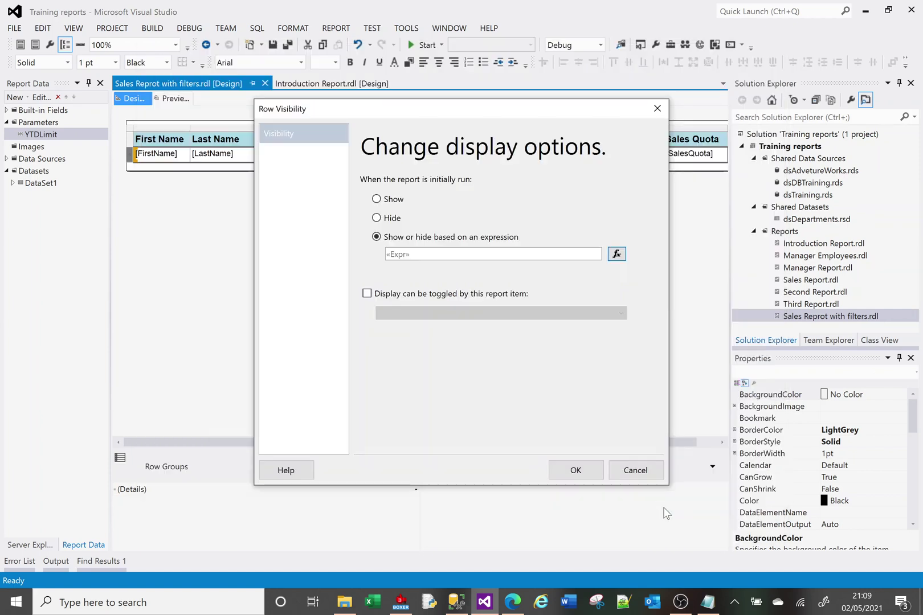
- Apply the row visibility and preview with YTD Limit 1500000, leaving 11 salespeople listed
{"action": "left_click", "coordinate": [575, 470]}
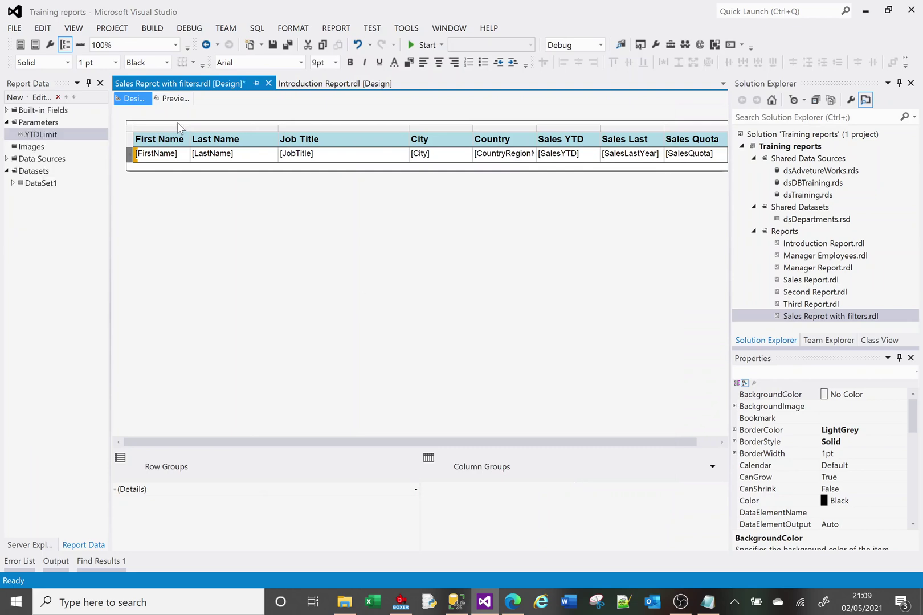
{"action": "left_click", "coordinate": [172, 99]}
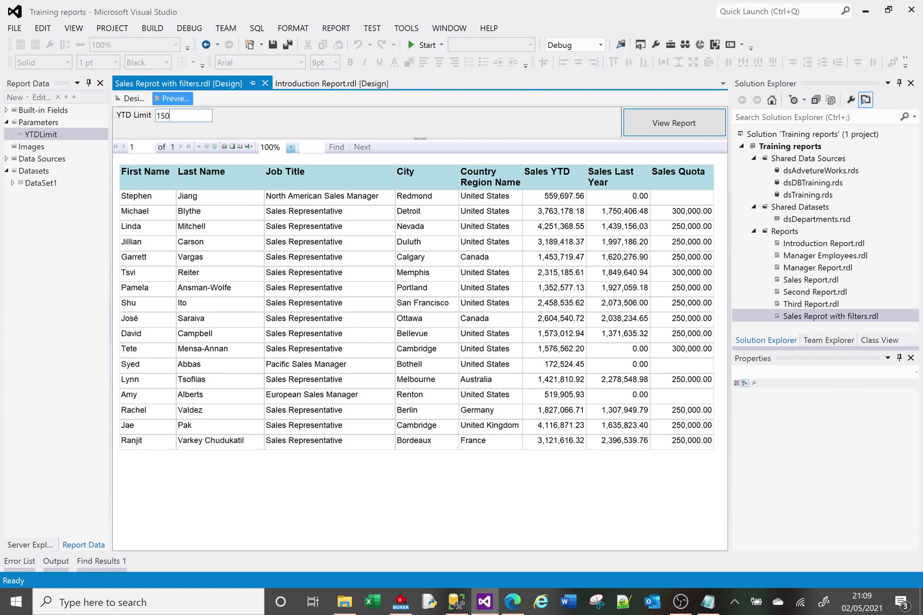
{"action": "type", "text": "0000"}
{"action": "left_click", "coordinate": [667, 122]}
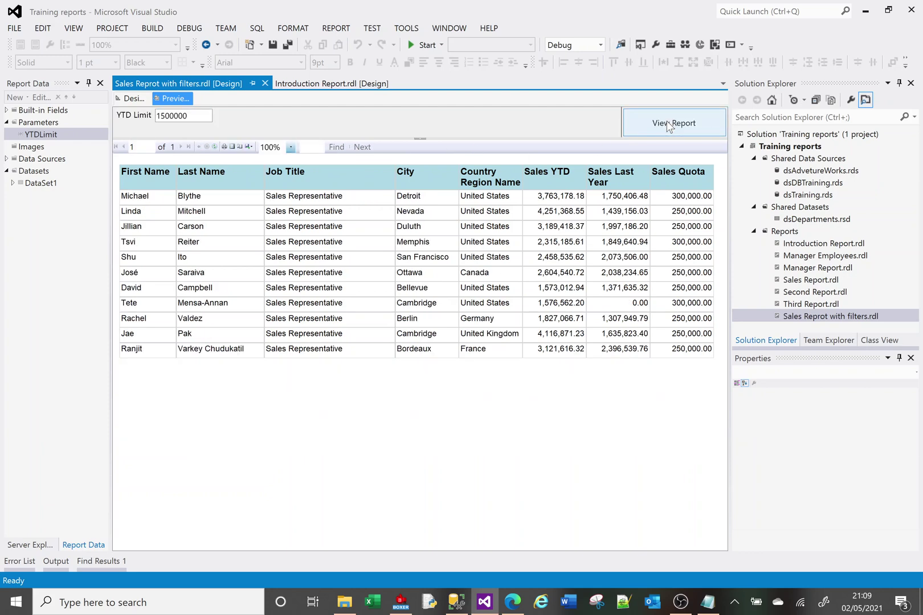
- In design view, review DataSet1's query and the YTDLimit parameter properties without changing anything
{"action": "left_click", "coordinate": [132, 98]}
{"action": "double_click", "coordinate": [39, 184]}
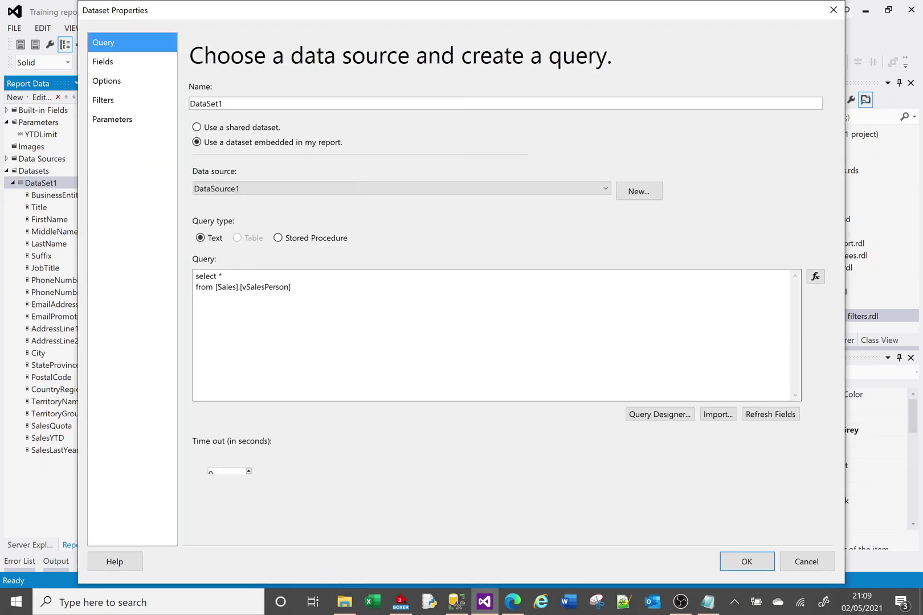
{"action": "left_click", "coordinate": [814, 563]}
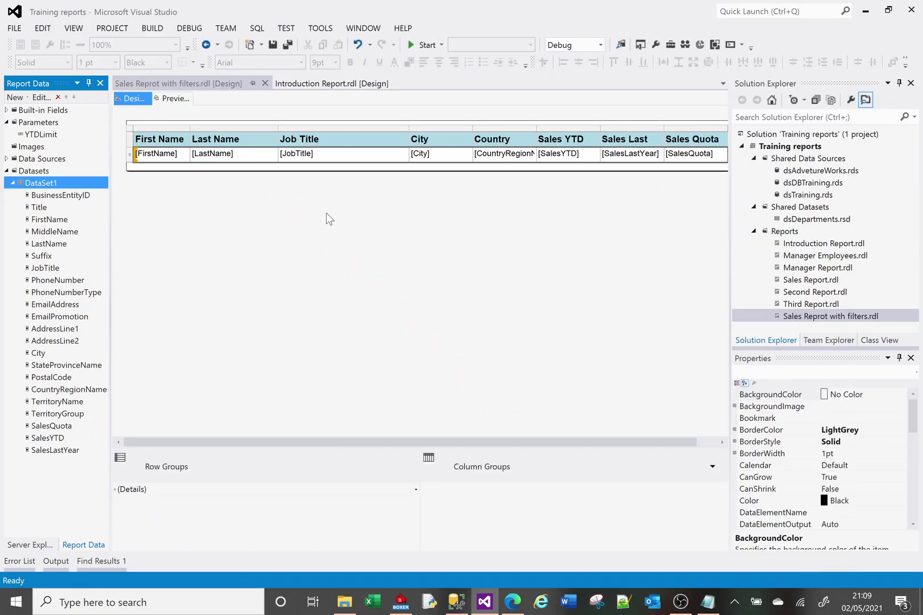
{"action": "right_click", "coordinate": [130, 156]}
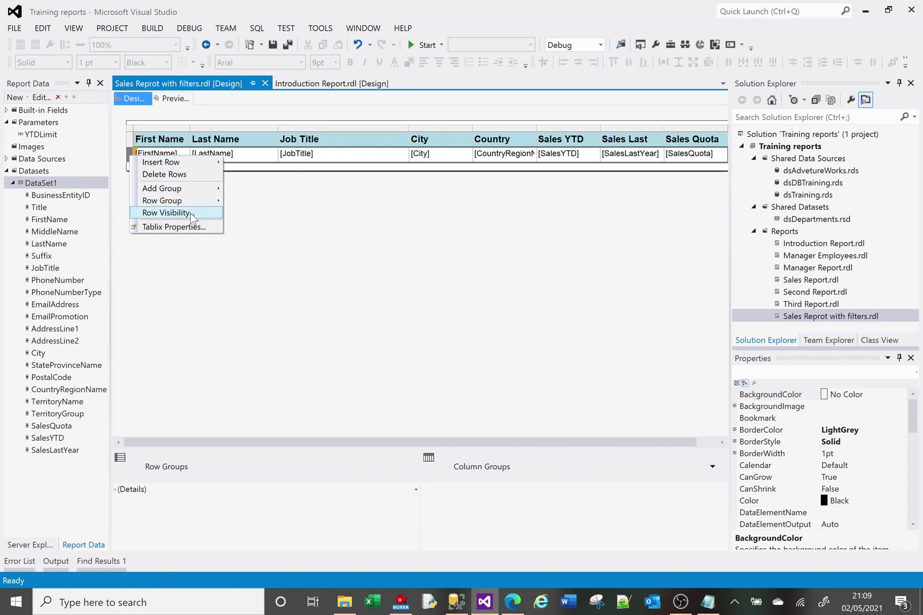
{"action": "left_click", "coordinate": [282, 225]}
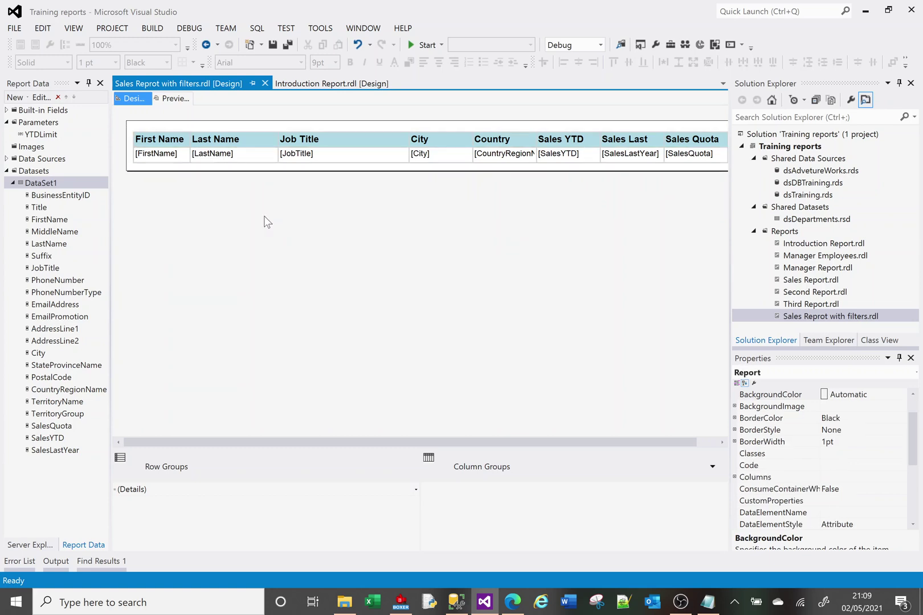
{"action": "right_click", "coordinate": [39, 139]}
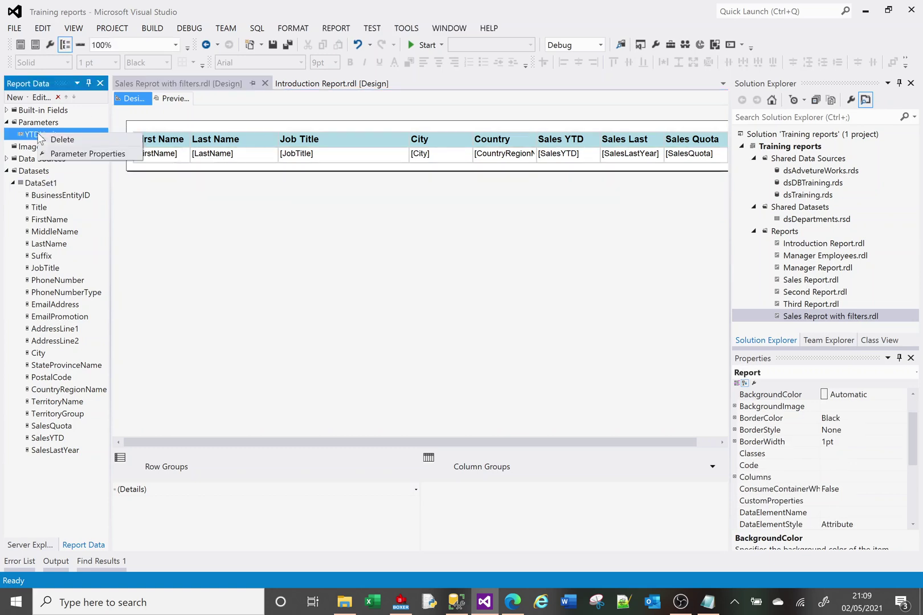
{"action": "left_click", "coordinate": [69, 153]}
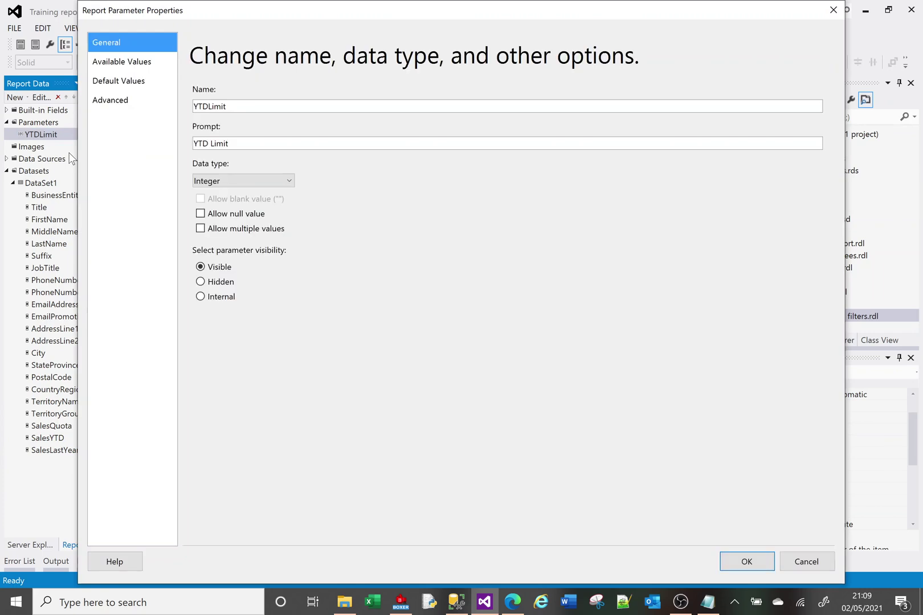
{"action": "key", "text": "Escape"}
- Add a new report parameter named ShowQuota with the prompt 'Show Quota'
{"action": "right_click", "coordinate": [41, 123]}
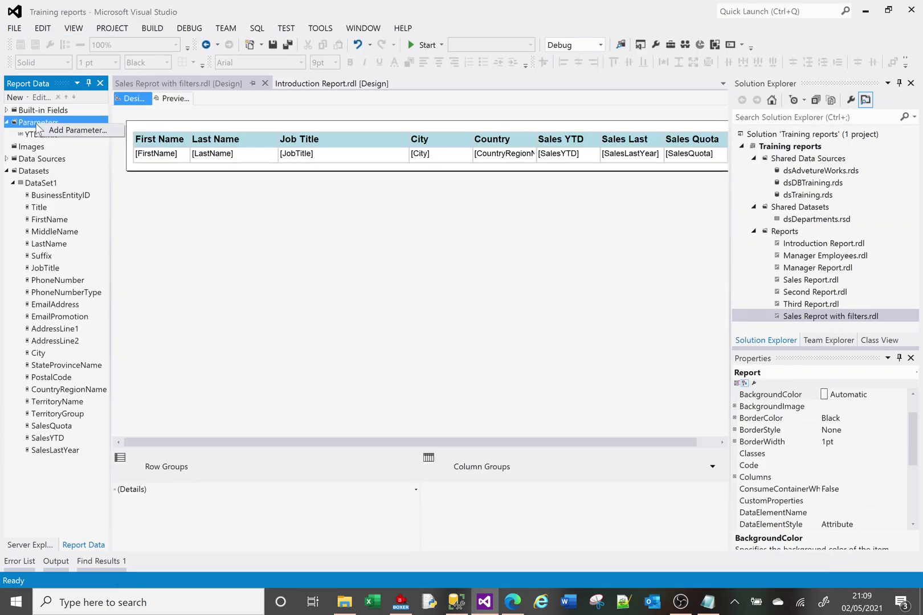
{"action": "left_click", "coordinate": [46, 130]}
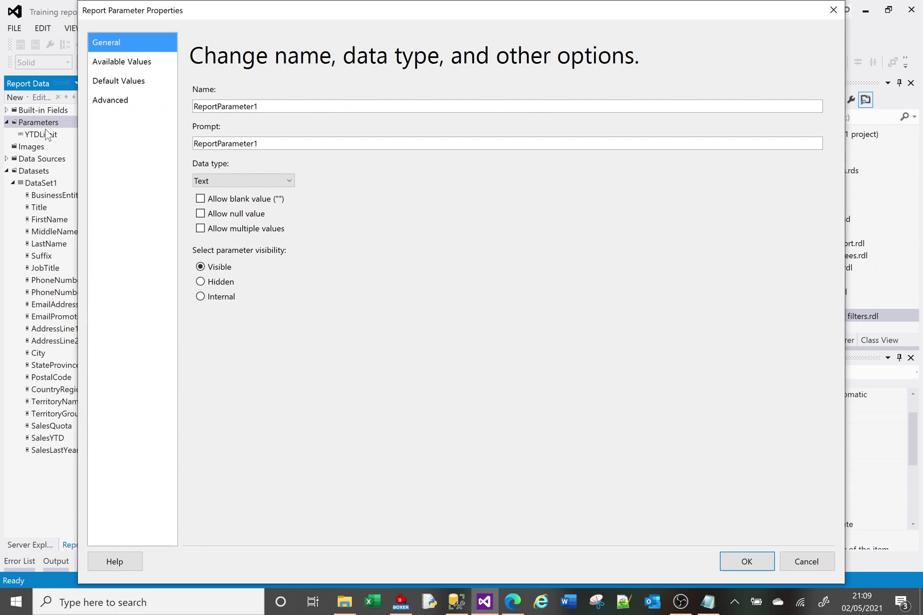
{"action": "type", "text": "Show"}
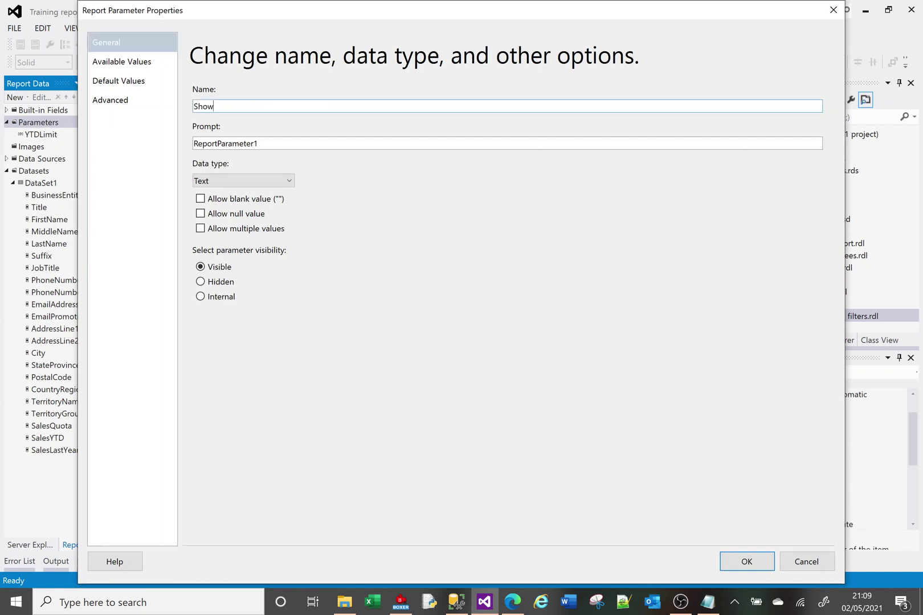
{"action": "left_click_drag", "start_coordinate": [429, 27], "coordinate": [453, 27]}
{"action": "type", "text": "Quota"}
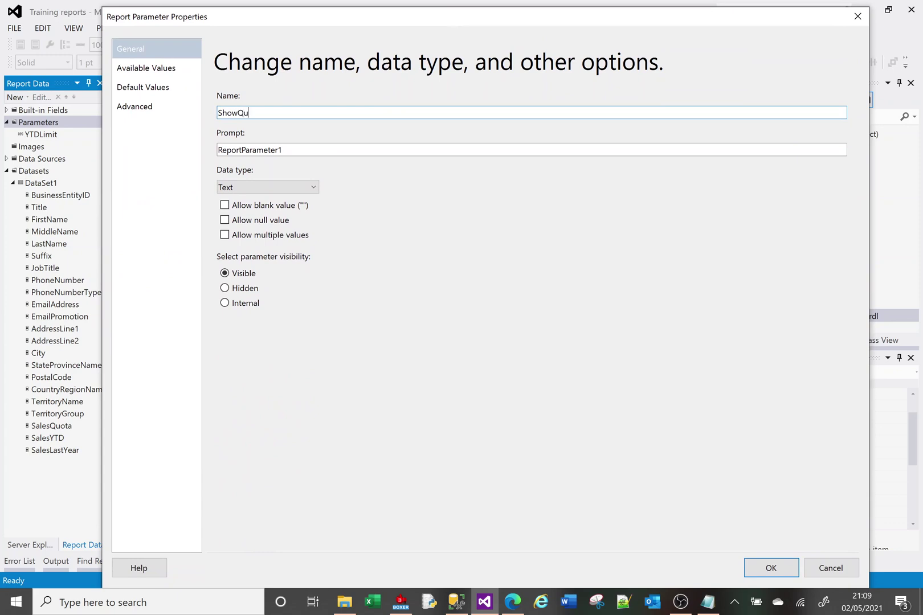
{"action": "key", "text": "Tab"}
{"action": "type", "text": "SHowoqata"}
{"action": "key", "text": "BackSpace"}
{"action": "key", "text": "BackSpace"}
{"action": "type", "text": "ota"}
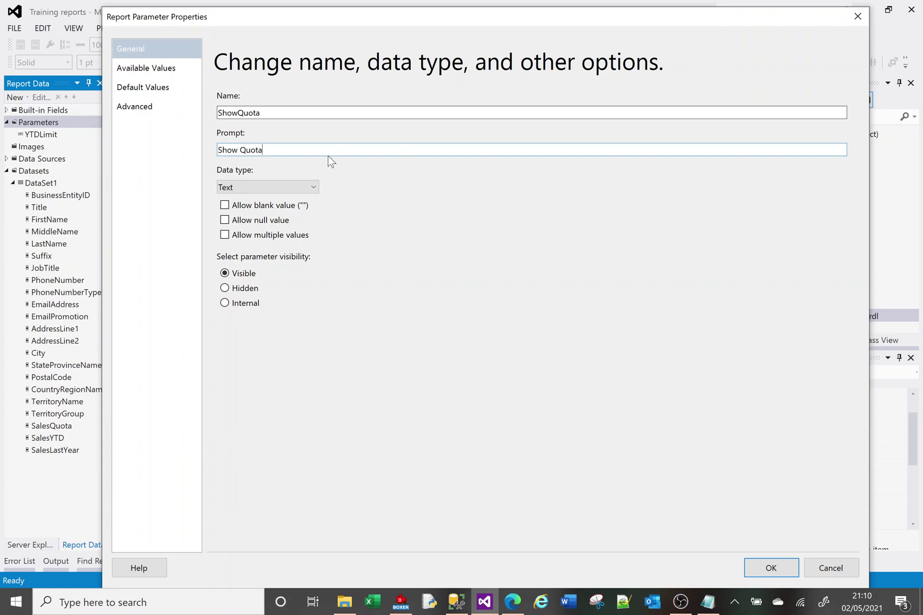
- Specify available values Yes (value Y) and No (value No), with No listed first
{"action": "left_click", "coordinate": [154, 70]}
{"action": "left_click", "coordinate": [241, 133]}
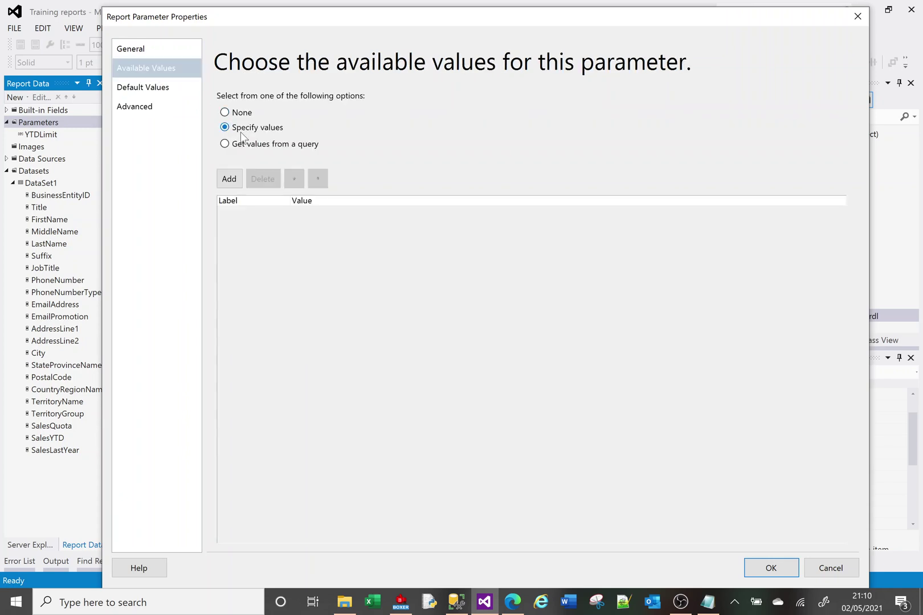
{"action": "left_click", "coordinate": [231, 182]}
{"action": "type", "text": "Yes"}
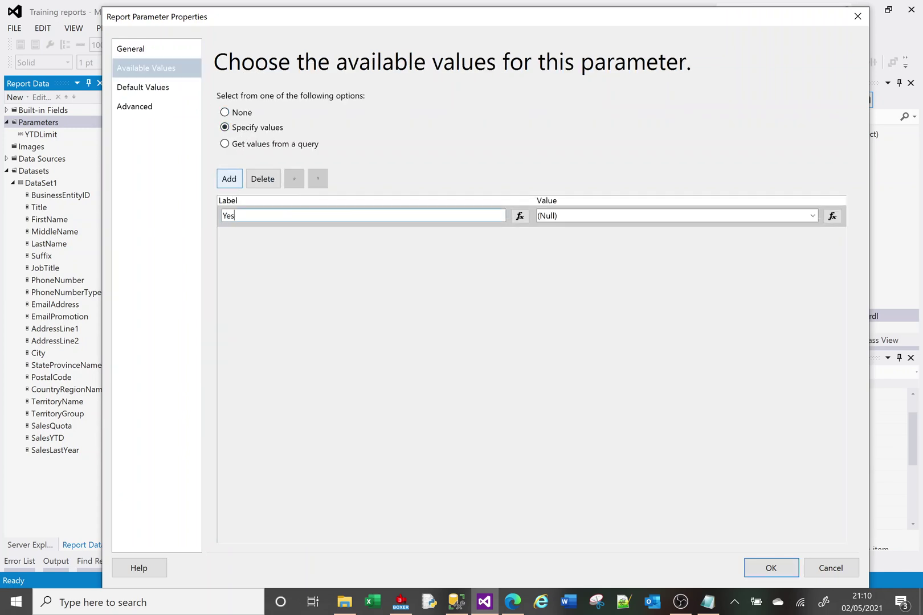
{"action": "key", "text": "Tab"}
{"action": "key", "text": "Tab"}
{"action": "type", "text": "y"}
{"action": "key", "text": "BackSpace"}
{"action": "type", "text": "Y"}
{"action": "left_click", "coordinate": [230, 180]}
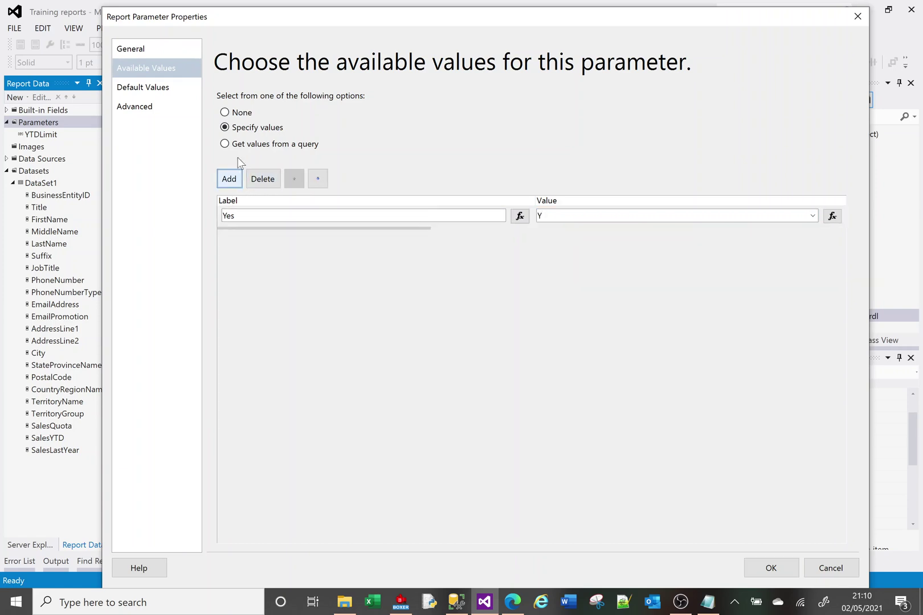
{"action": "type", "text": "No"}
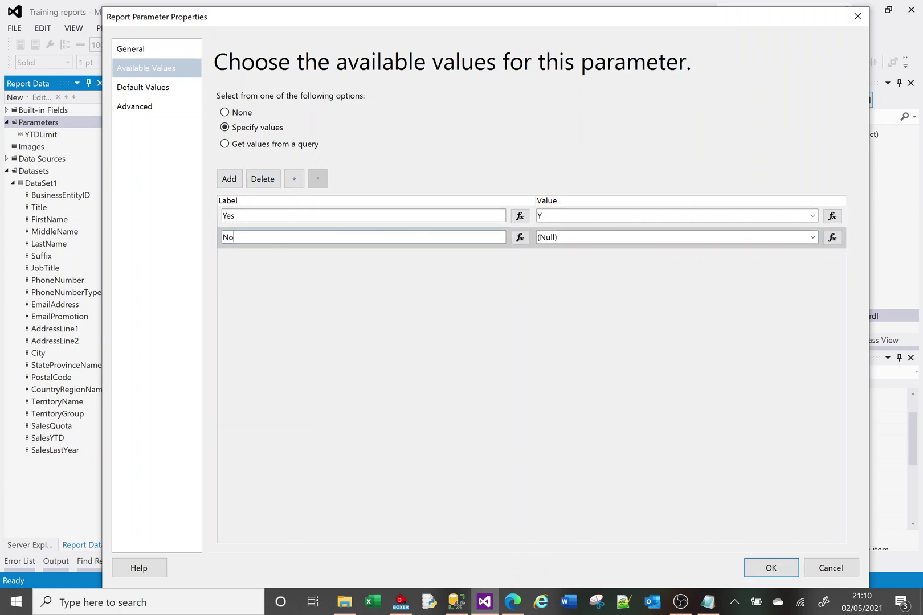
{"action": "key", "text": "Tab"}
{"action": "key", "text": "Tab"}
{"action": "type", "text": "No"}
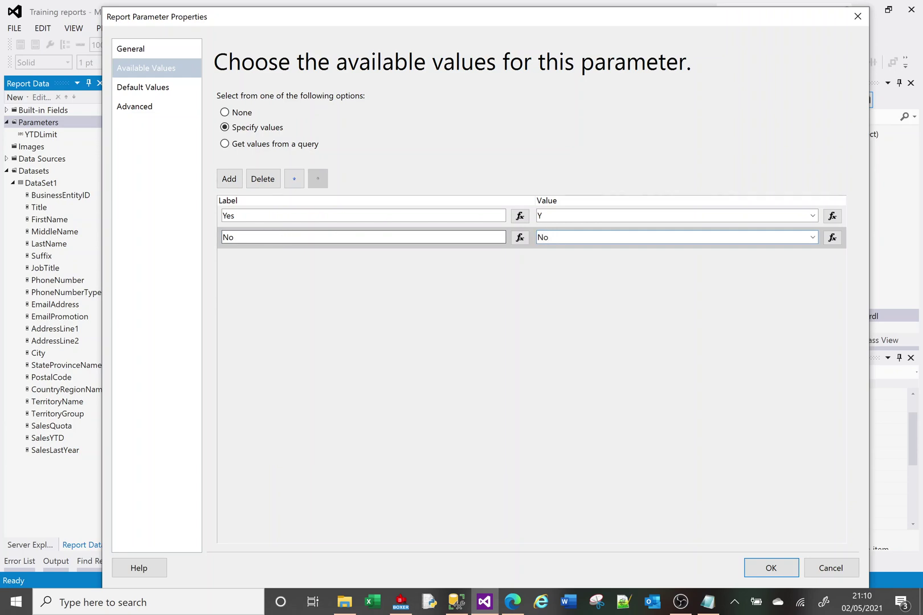
{"action": "left_click", "coordinate": [294, 179]}
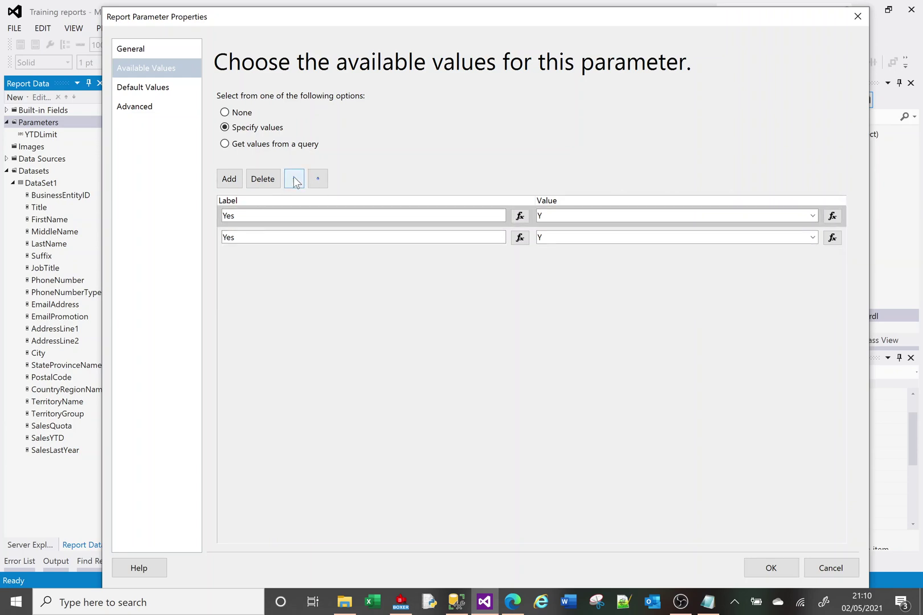
- Set the parameter's default value to Y and save it
{"action": "left_click", "coordinate": [158, 93]}
{"action": "left_click", "coordinate": [226, 127]}
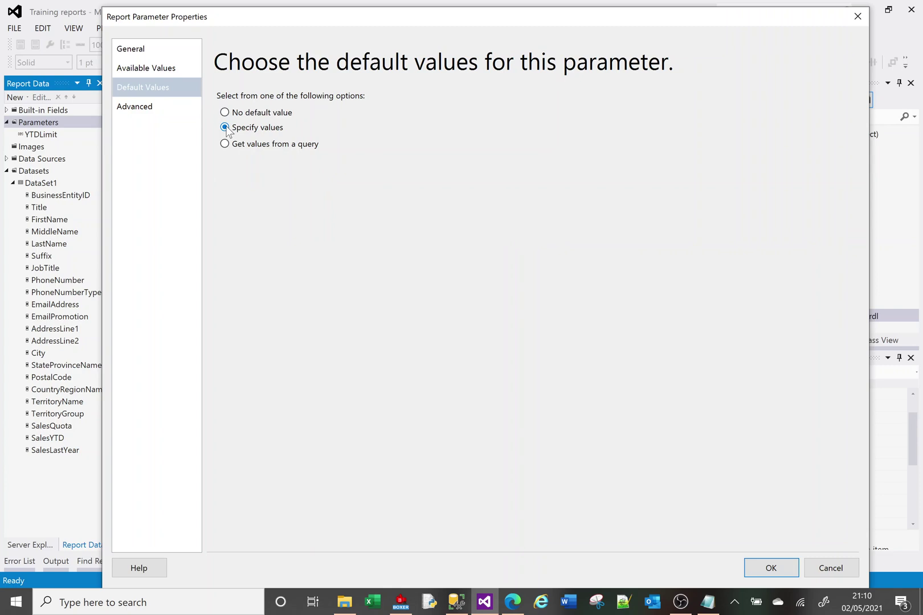
{"action": "left_click", "coordinate": [230, 178]}
{"action": "type", "text": "Y"}
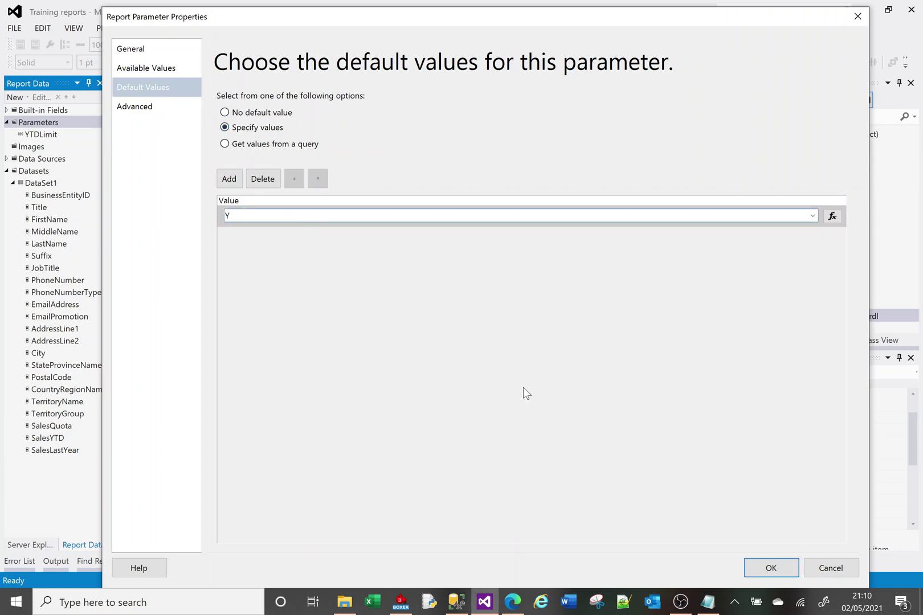
{"action": "left_click", "coordinate": [767, 566]}
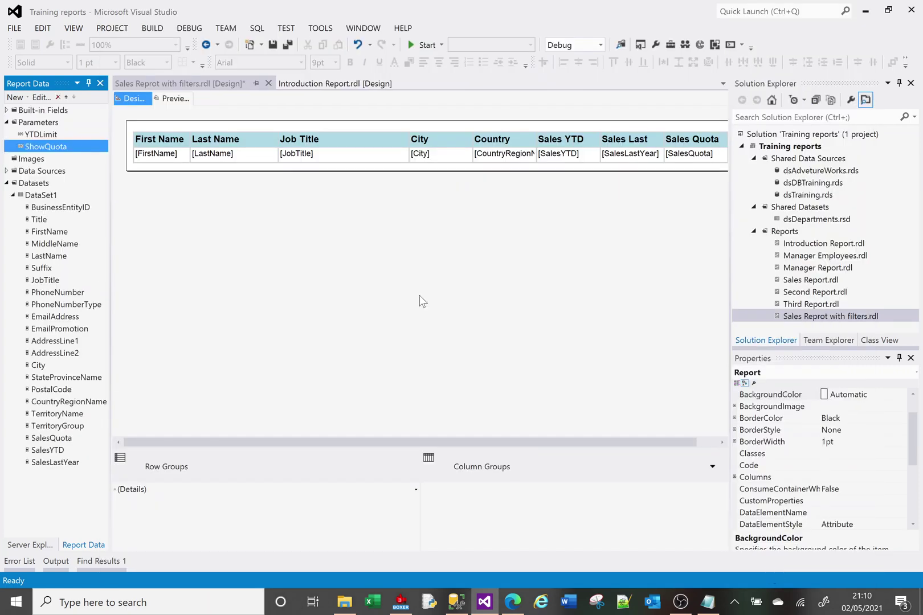
- Preview the report and keep the Show Quota parameter set to Yes
{"action": "left_click", "coordinate": [181, 101]}
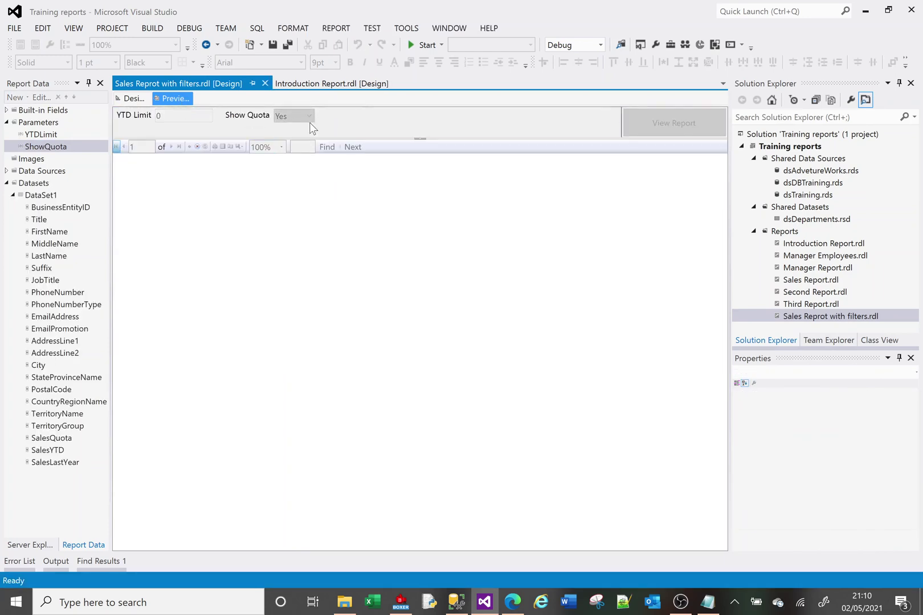
{"action": "left_click", "coordinate": [309, 119]}
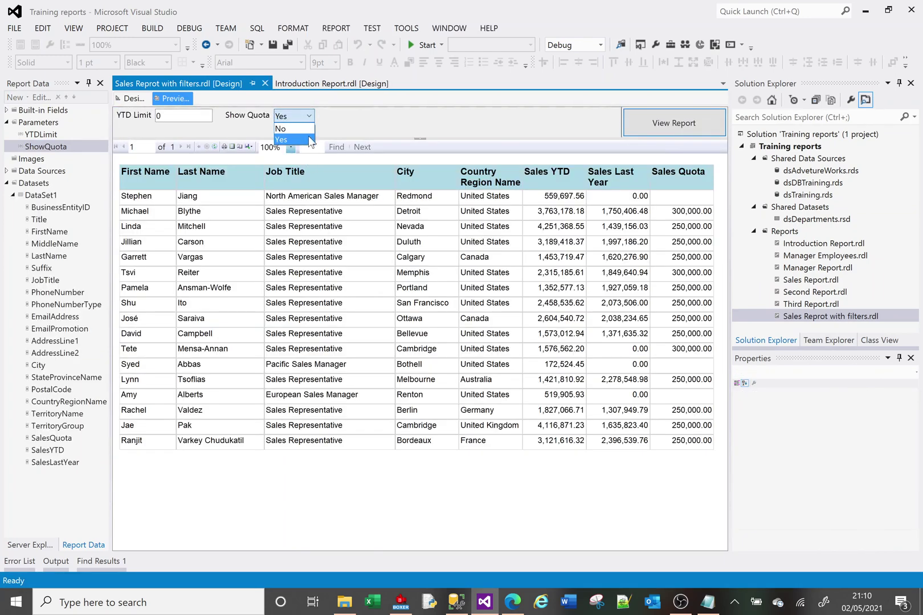
{"action": "left_click", "coordinate": [310, 139]}
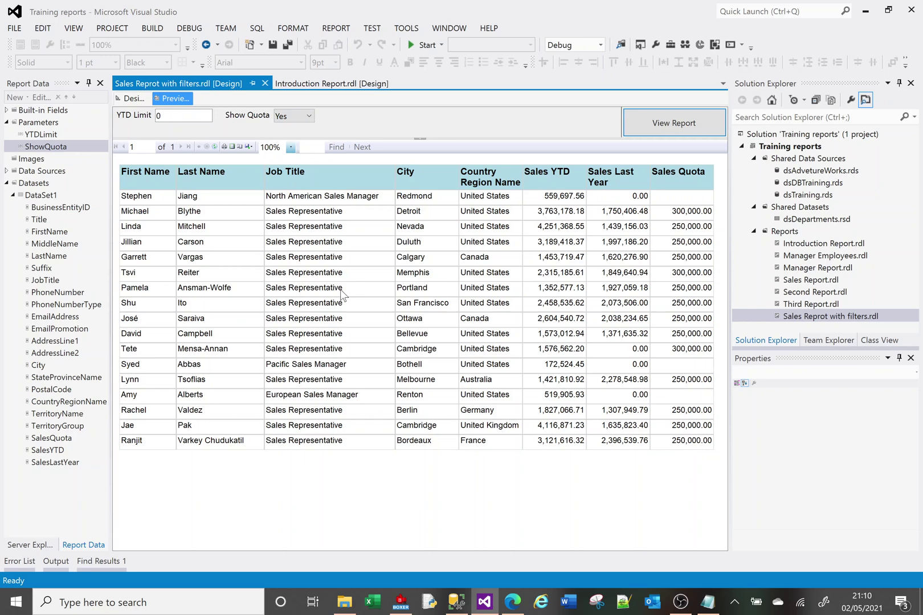
- Back in design view, open the Sales Quota column's visibility settings
{"action": "left_click", "coordinate": [134, 99]}
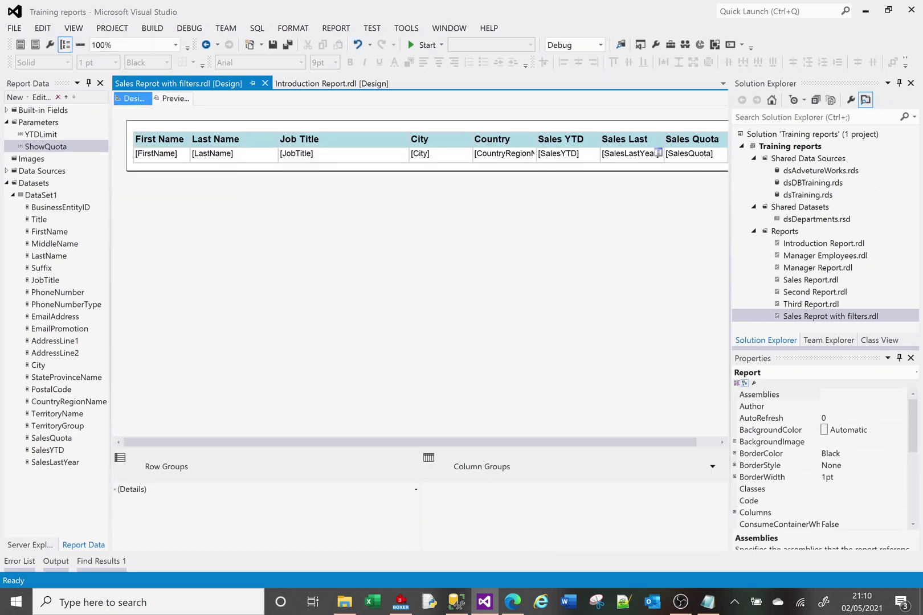
{"action": "left_click", "coordinate": [489, 162]}
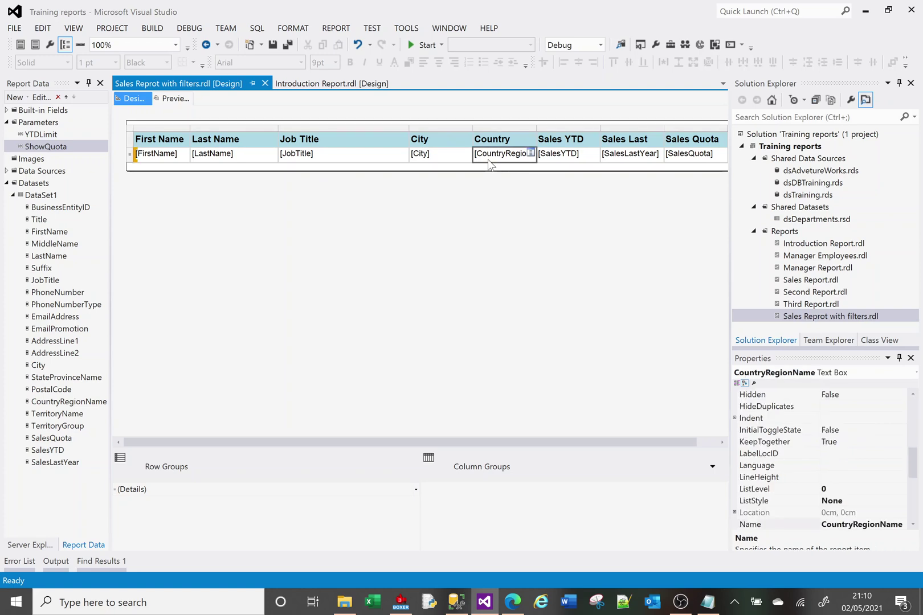
{"action": "right_click", "coordinate": [505, 125]}
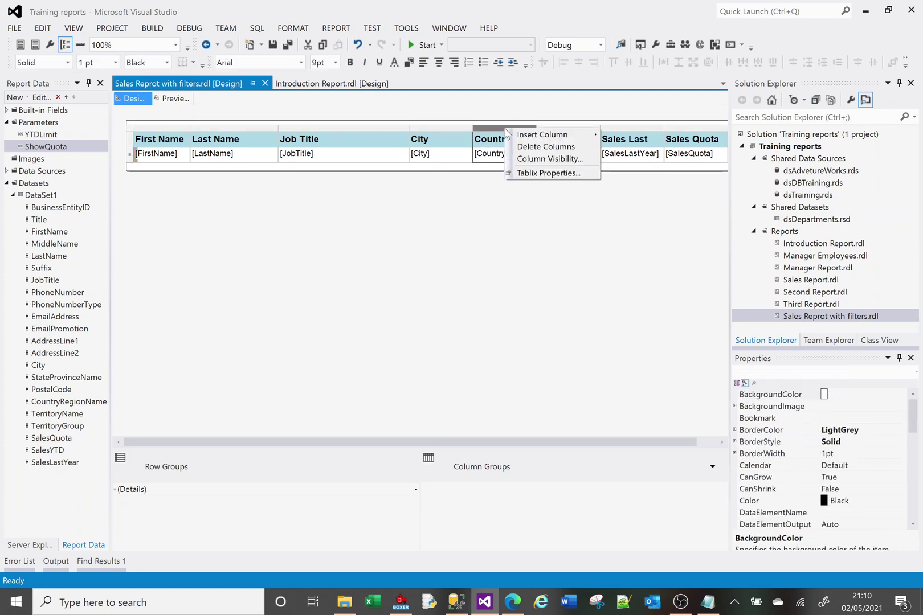
{"action": "mouse_move", "coordinate": [538, 135]}
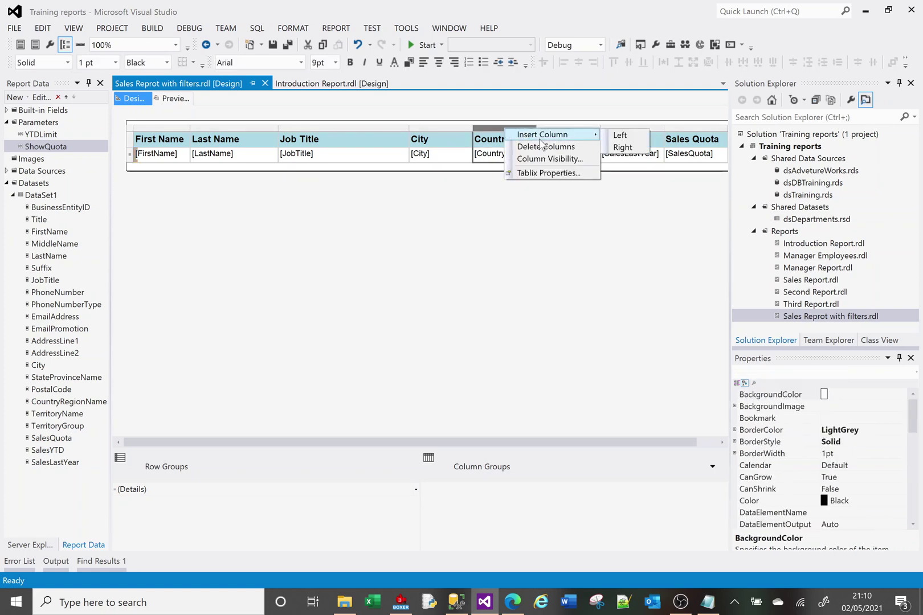
{"action": "left_click", "coordinate": [678, 128]}
{"action": "right_click", "coordinate": [678, 128]}
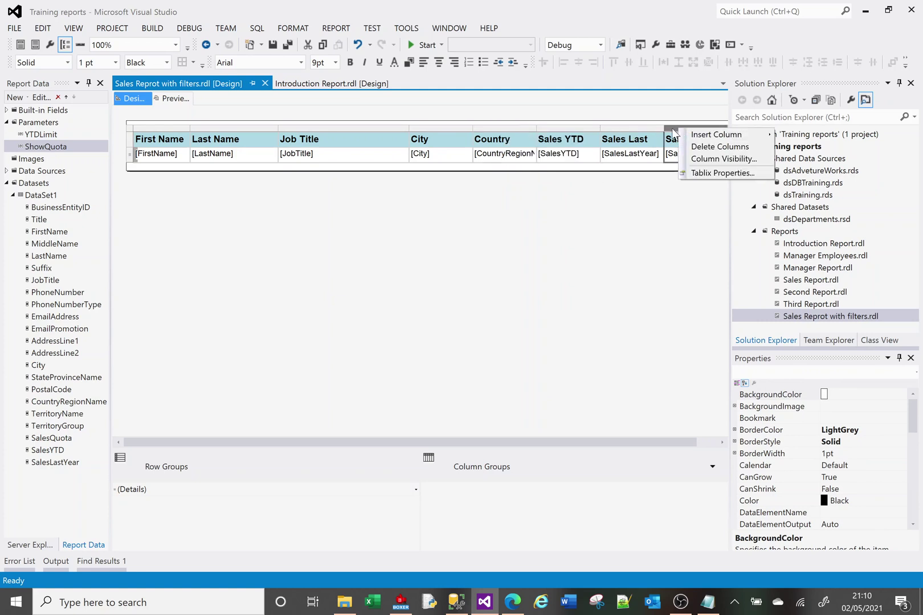
{"action": "left_click", "coordinate": [719, 163]}
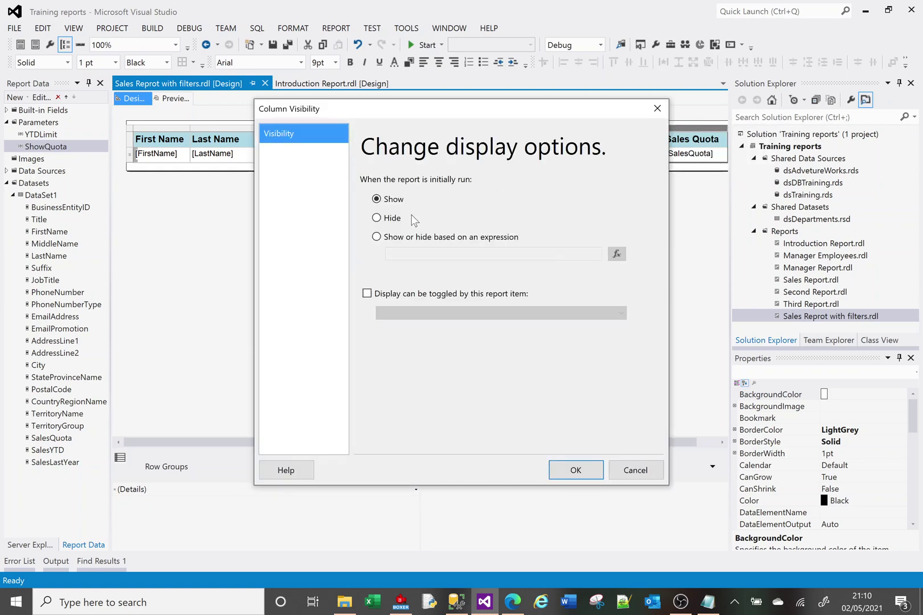
- Hide the column using the expression =Parameters!ShowQuota.Value="N"
{"action": "left_click", "coordinate": [387, 243]}
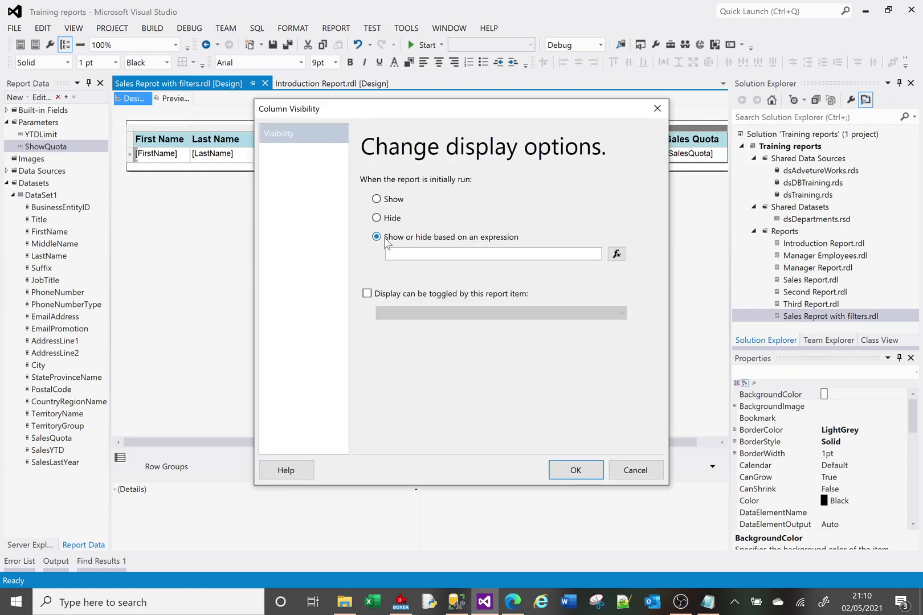
{"action": "left_click", "coordinate": [616, 255]}
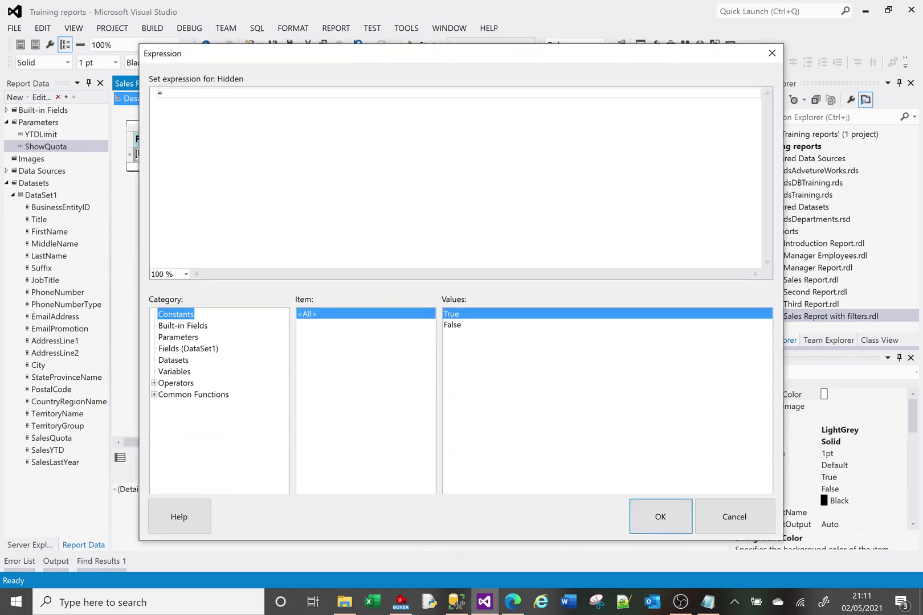
{"action": "left_click", "coordinate": [199, 350]}
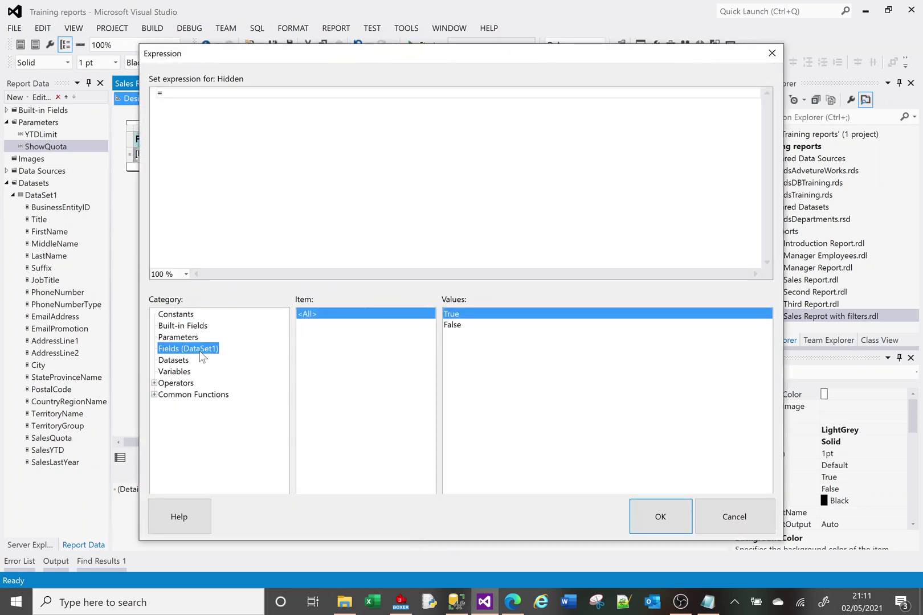
{"action": "left_click", "coordinate": [767, 473]}
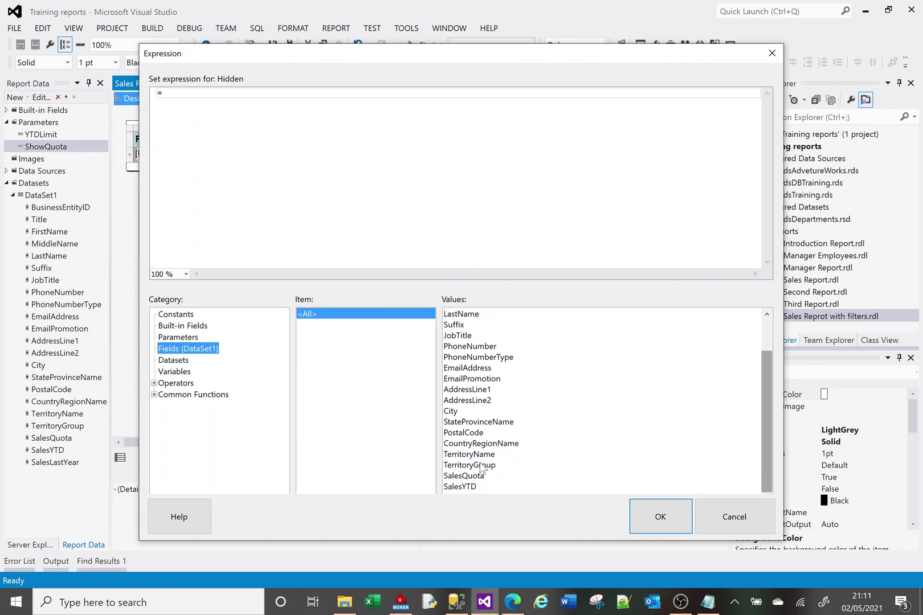
{"action": "double_click", "coordinate": [467, 477]}
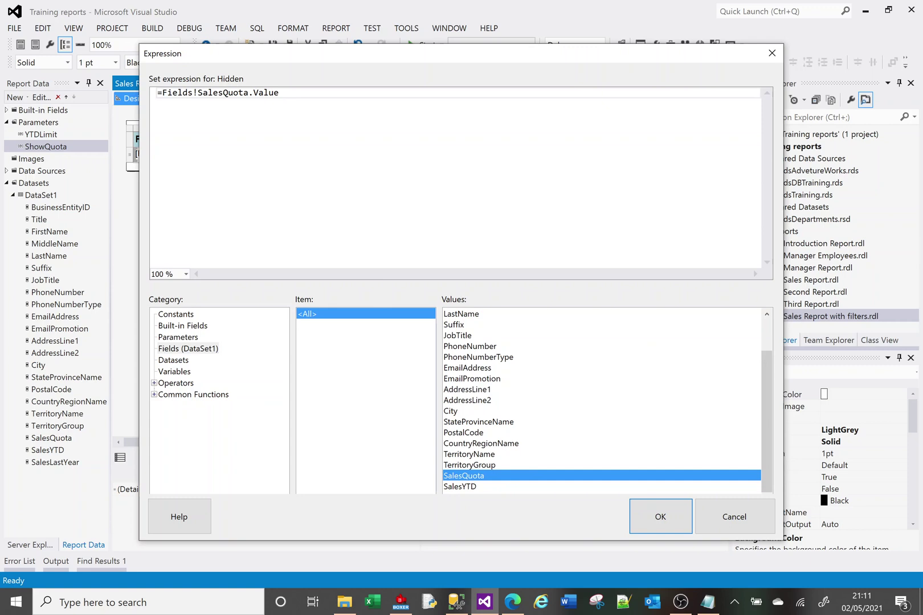
{"action": "key", "text": "BackSpace"}
{"action": "key", "text": "BackSpace"}
{"action": "key", "text": "BackSpace"}
{"action": "key", "text": "BackSpace"}
{"action": "key", "text": "BackSpace"}
{"action": "key", "text": "BackSpace"}
{"action": "key", "text": "BackSpace"}
{"action": "key", "text": "BackSpace"}
{"action": "key", "text": "BackSpace"}
{"action": "key", "text": "BackSpace"}
{"action": "key", "text": "BackSpace"}
{"action": "key", "text": "BackSpace"}
{"action": "key", "text": "BackSpace"}
{"action": "key", "text": "BackSpace"}
{"action": "key", "text": "BackSpace"}
{"action": "key", "text": "BackSpace"}
{"action": "key", "text": "BackSpace"}
{"action": "key", "text": "BackSpace"}
{"action": "key", "text": "BackSpace"}
{"action": "key", "text": "BackSpace"}
{"action": "key", "text": "BackSpace"}
{"action": "key", "text": "BackSpace"}
{"action": "key", "text": "BackSpace"}
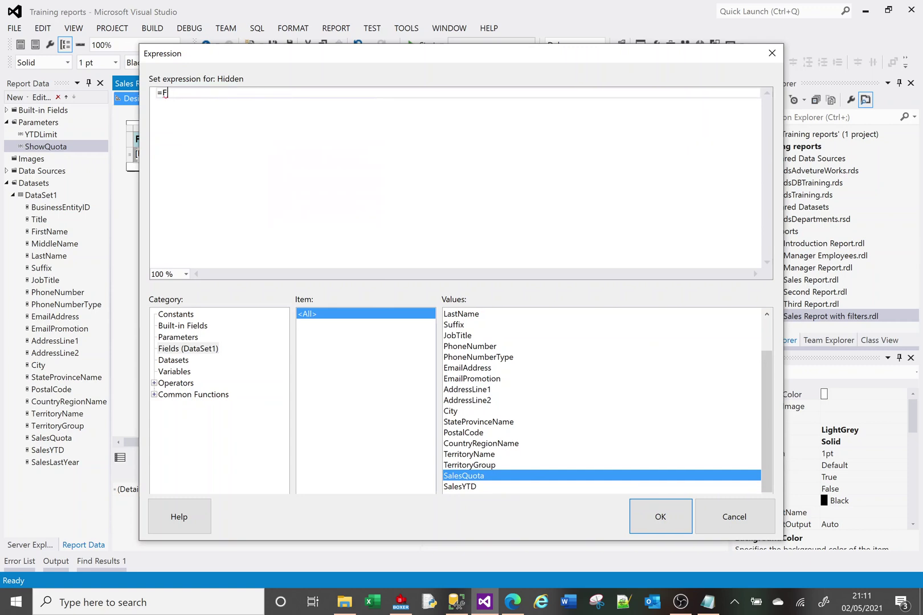
{"action": "left_click", "coordinate": [188, 341]}
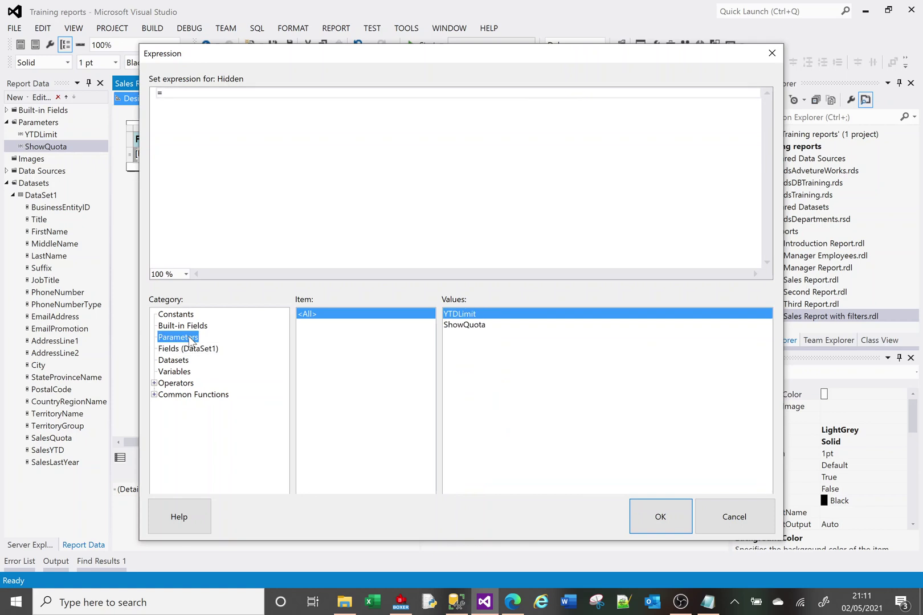
{"action": "double_click", "coordinate": [464, 325]}
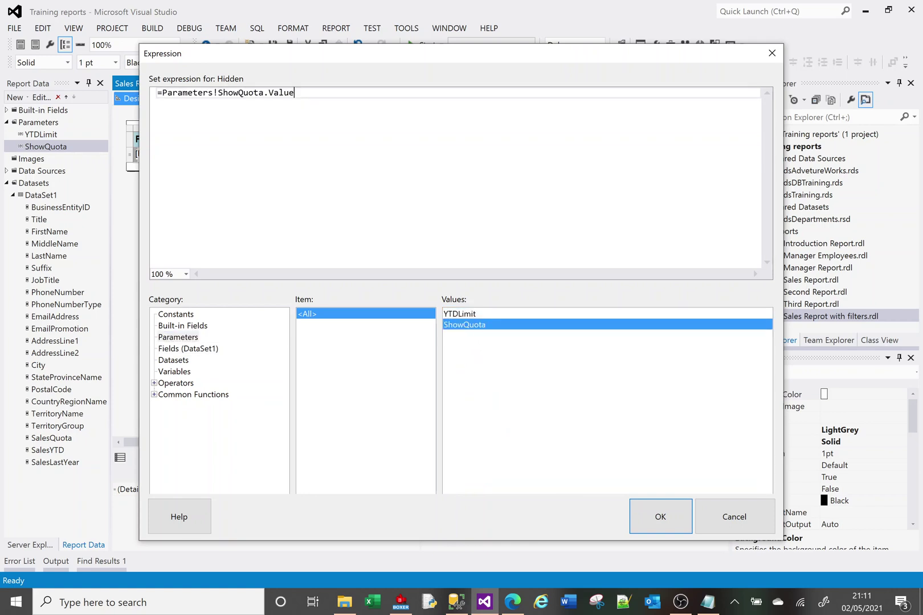
{"action": "type", "text": "=\"N\""}
{"action": "left_click", "coordinate": [656, 520]}
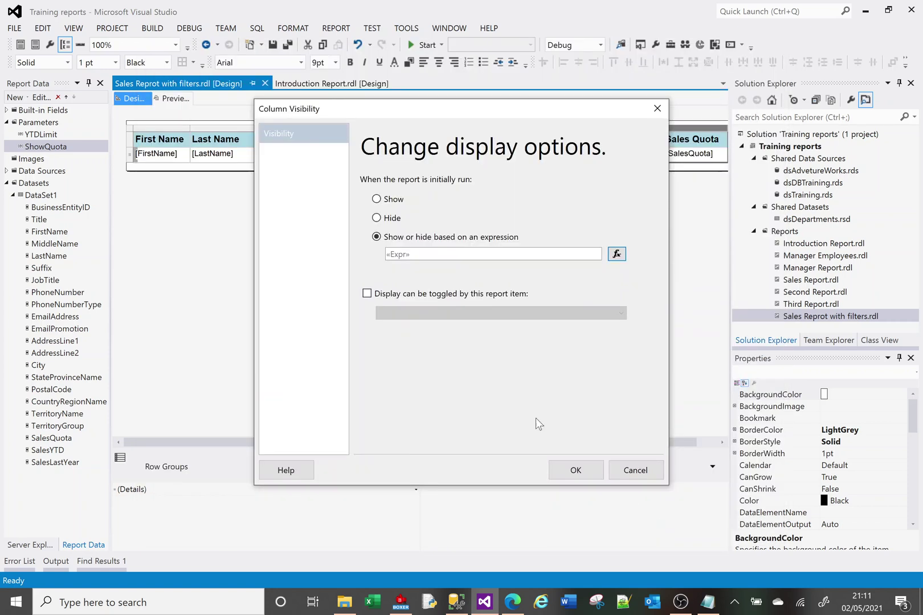
{"action": "left_click", "coordinate": [575, 470]}
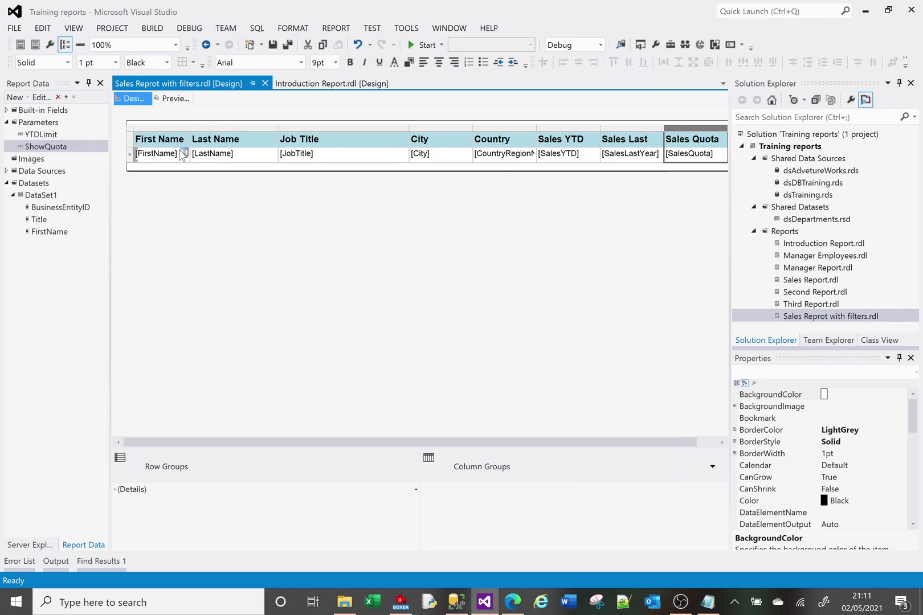
- Run the preview with Show Quota set to No, then go back to Design view
{"action": "left_click", "coordinate": [167, 98]}
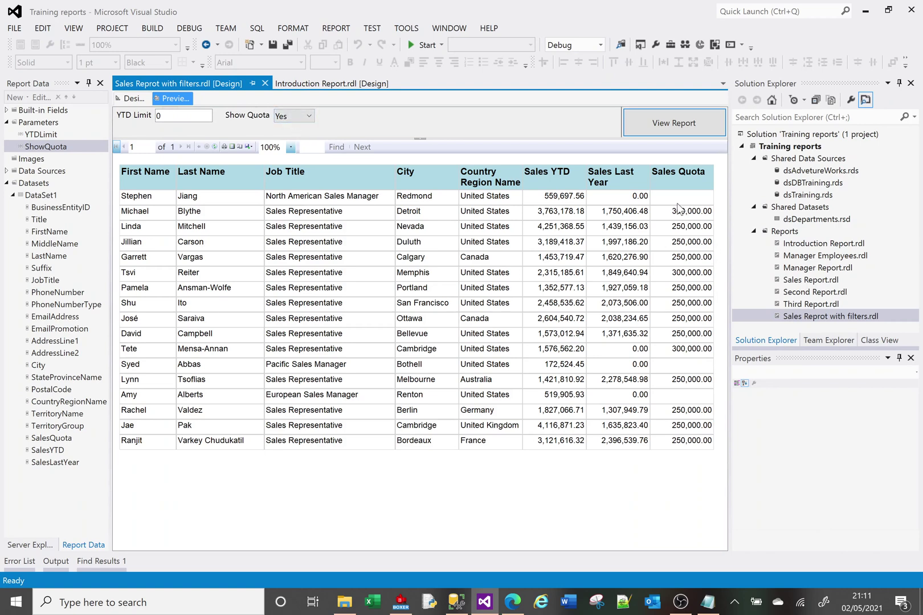
{"action": "left_click", "coordinate": [310, 117]}
{"action": "left_click", "coordinate": [285, 138]}
{"action": "left_click", "coordinate": [664, 121]}
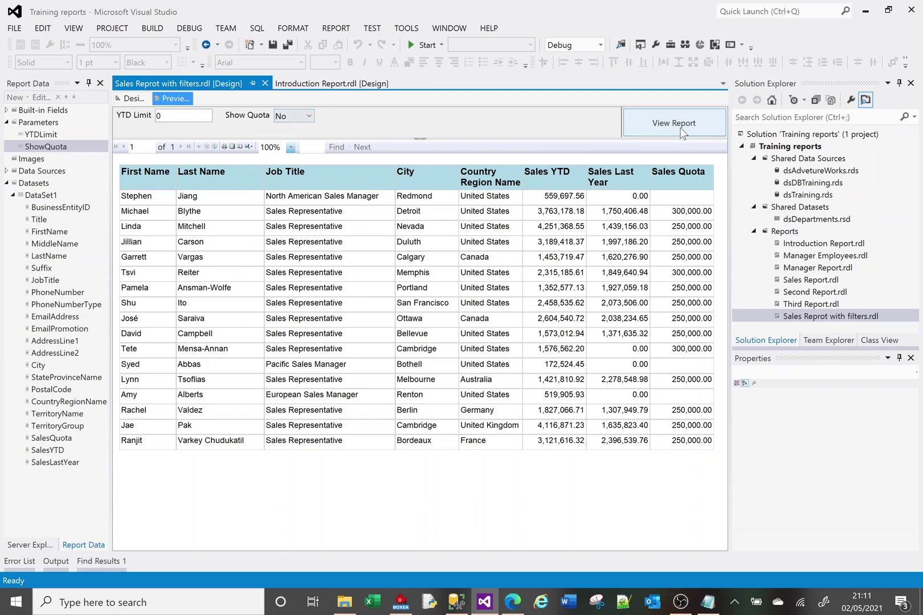
{"action": "left_click", "coordinate": [129, 97]}
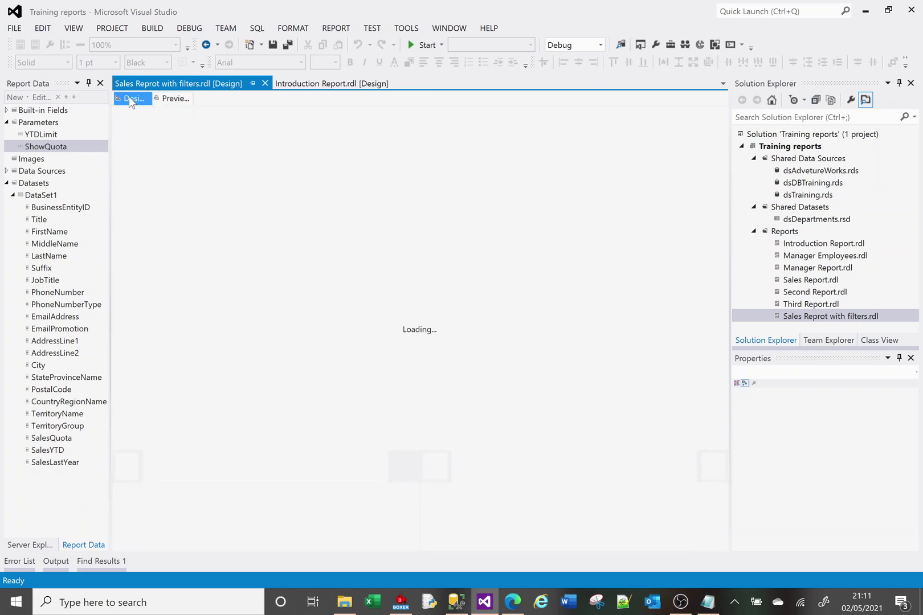
- Reopen the Sales Quota column's visibility settings
{"action": "left_click", "coordinate": [689, 141]}
{"action": "right_click", "coordinate": [683, 130]}
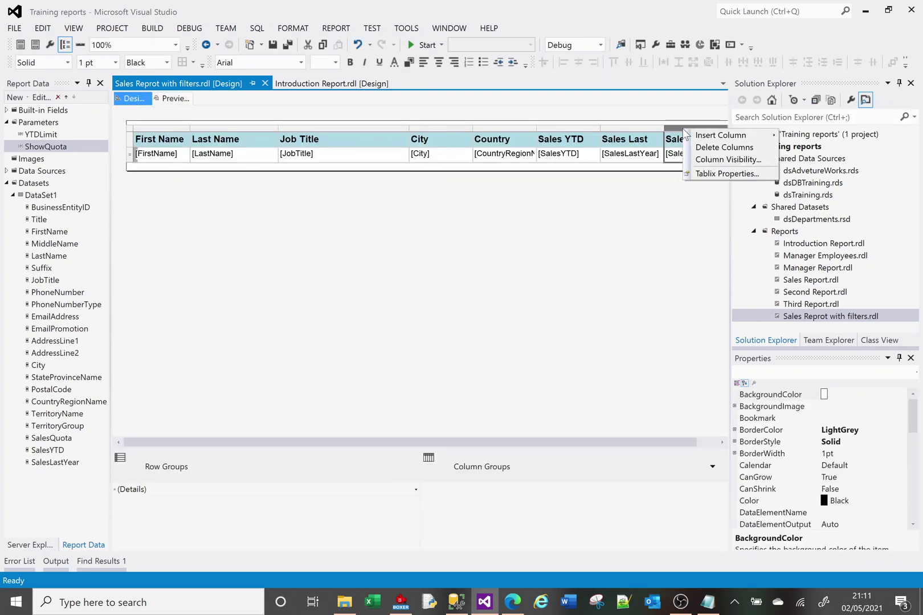
{"action": "left_click", "coordinate": [721, 174]}
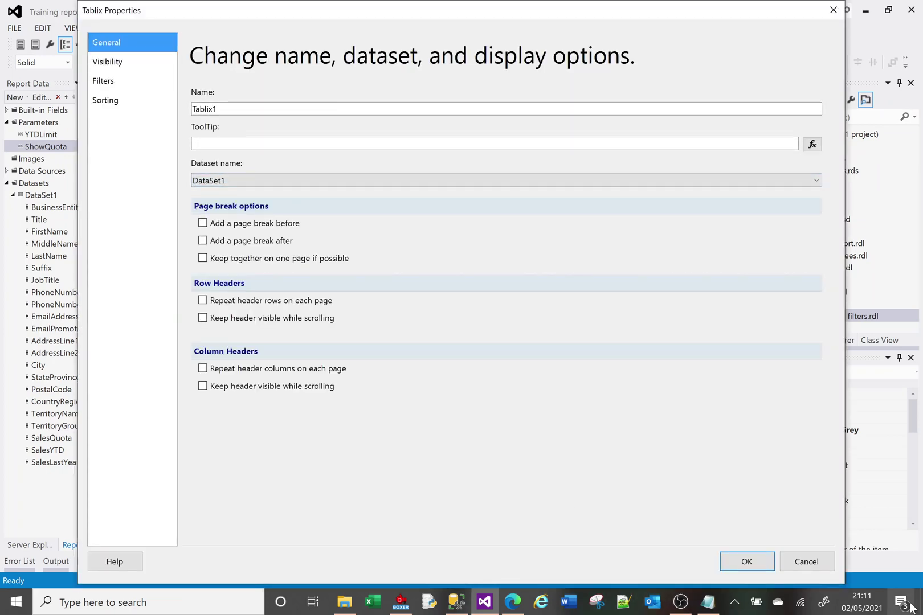
{"action": "left_click", "coordinate": [804, 562]}
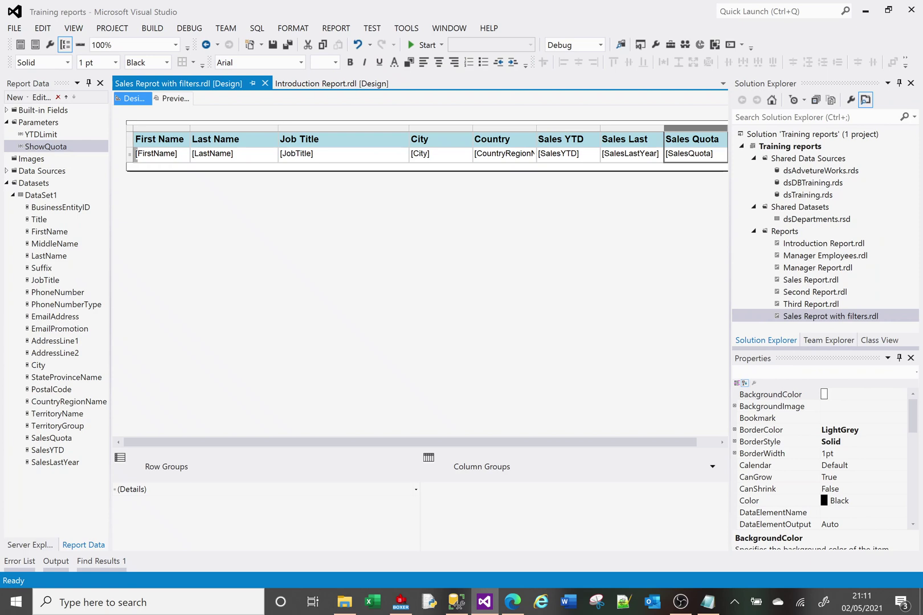
{"action": "right_click", "coordinate": [676, 128]}
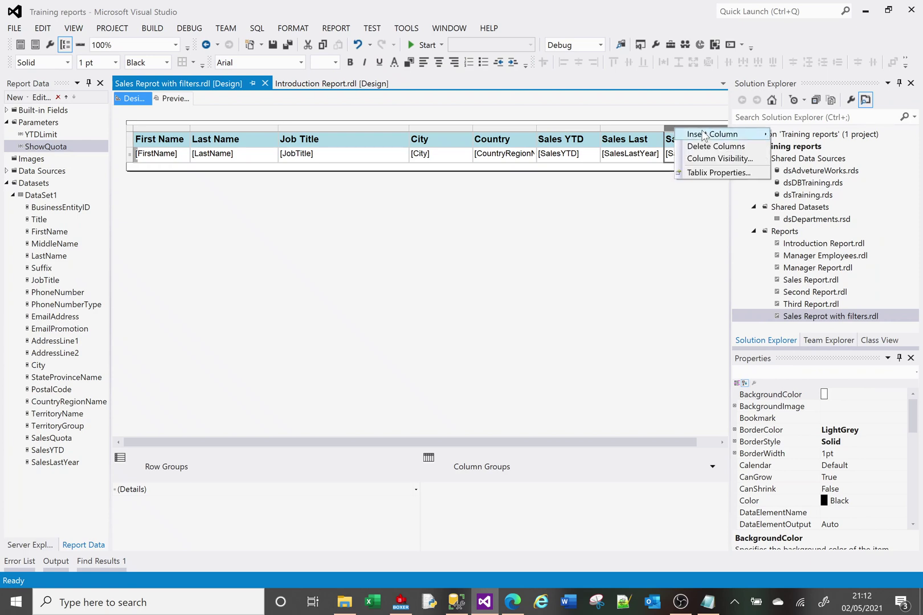
{"action": "left_click", "coordinate": [709, 159]}
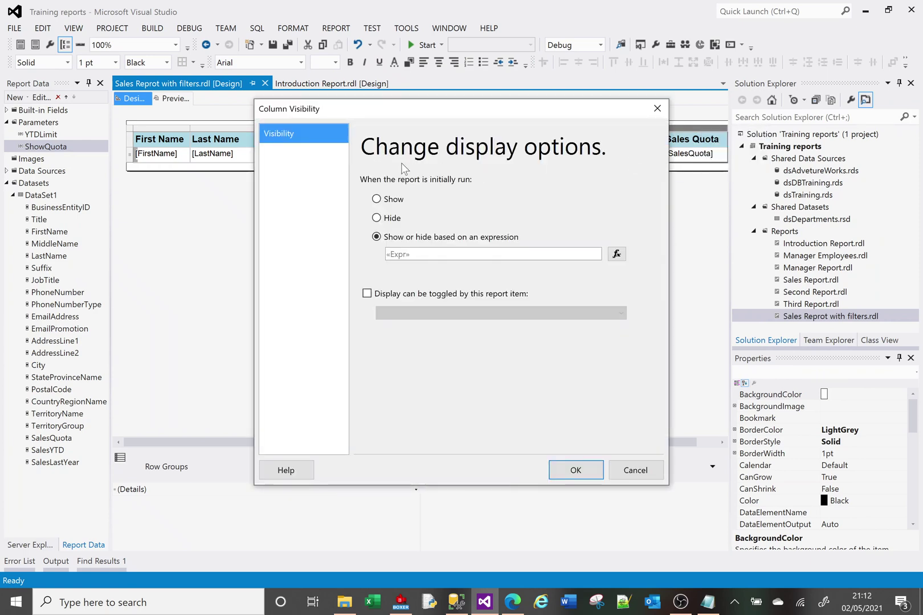
- Change the hide expression to =Parameters!ShowQuota.Label="No"
{"action": "left_click", "coordinate": [617, 255]}
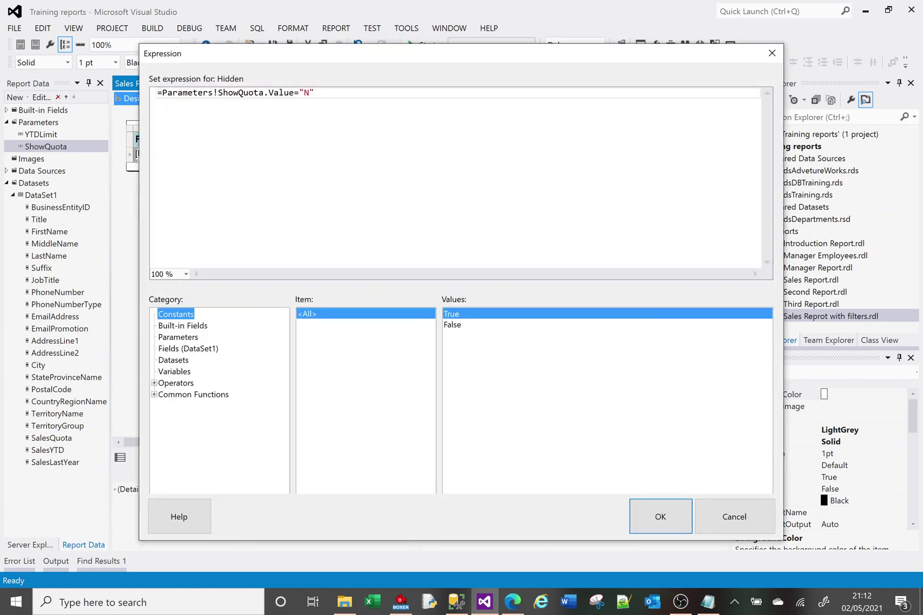
{"action": "left_click", "coordinate": [294, 93]}
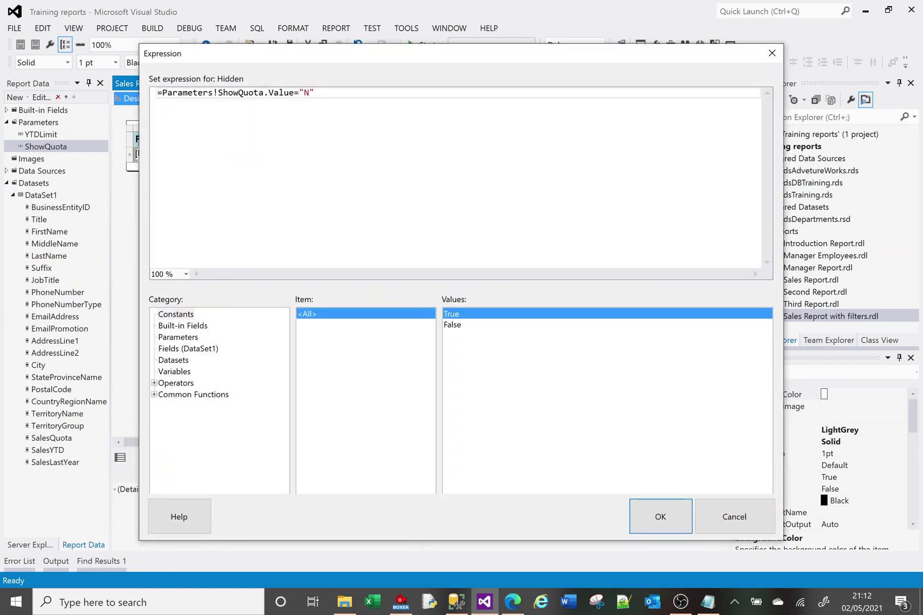
{"action": "key", "text": "BackSpace"}
{"action": "key", "text": "BackSpace"}
{"action": "key", "text": "BackSpace"}
{"action": "key", "text": "BackSpace"}
{"action": "key", "text": "BackSpace"}
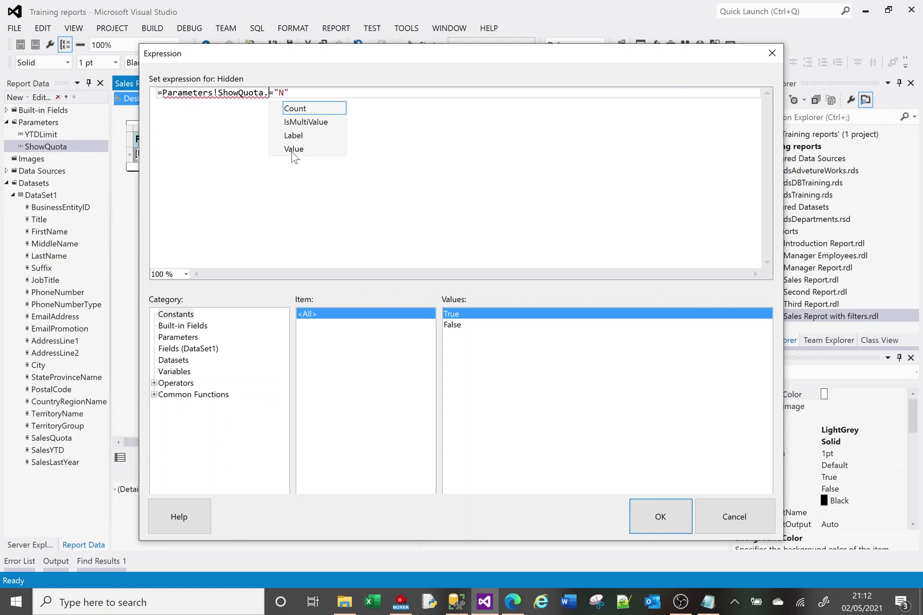
{"action": "double_click", "coordinate": [294, 136]}
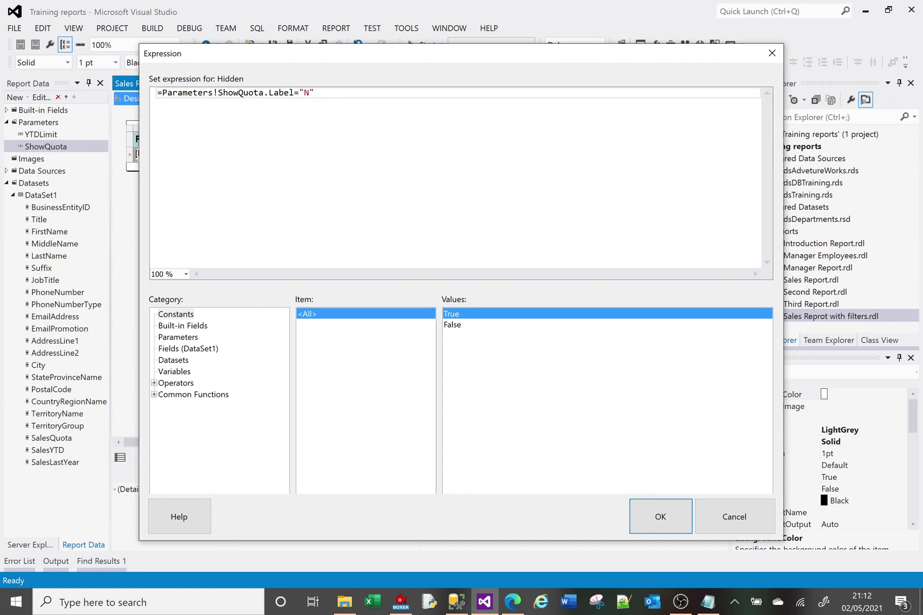
{"action": "type", "text": "=\"No"}
{"action": "left_click", "coordinate": [660, 531]}
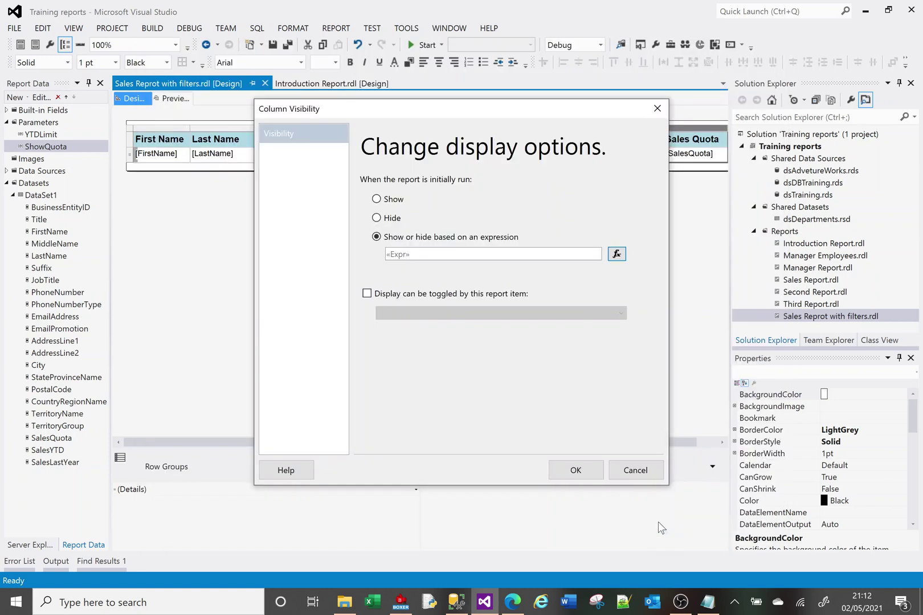
- Apply the visibility change and rerun the preview with Show Quota set to No
{"action": "left_click", "coordinate": [576, 470]}
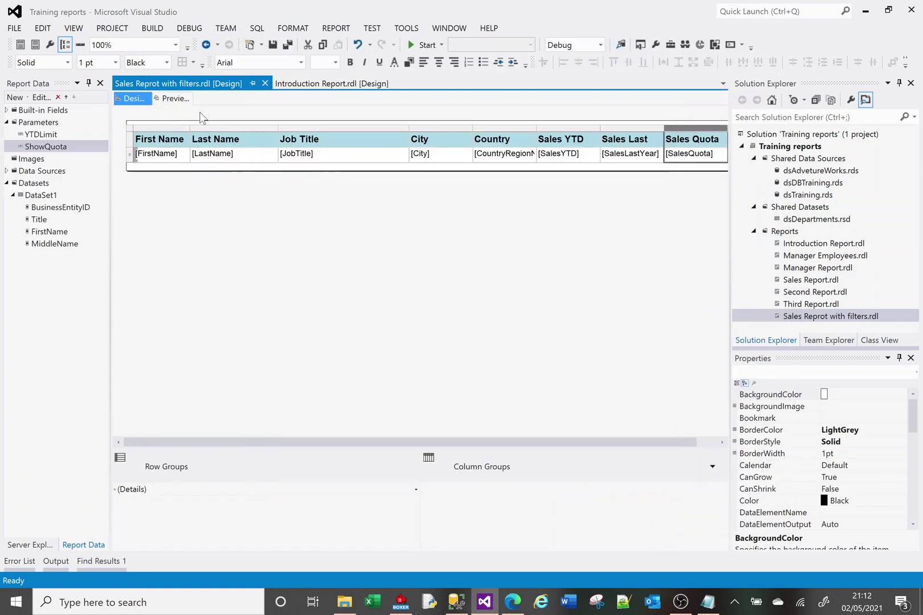
{"action": "left_click", "coordinate": [175, 100]}
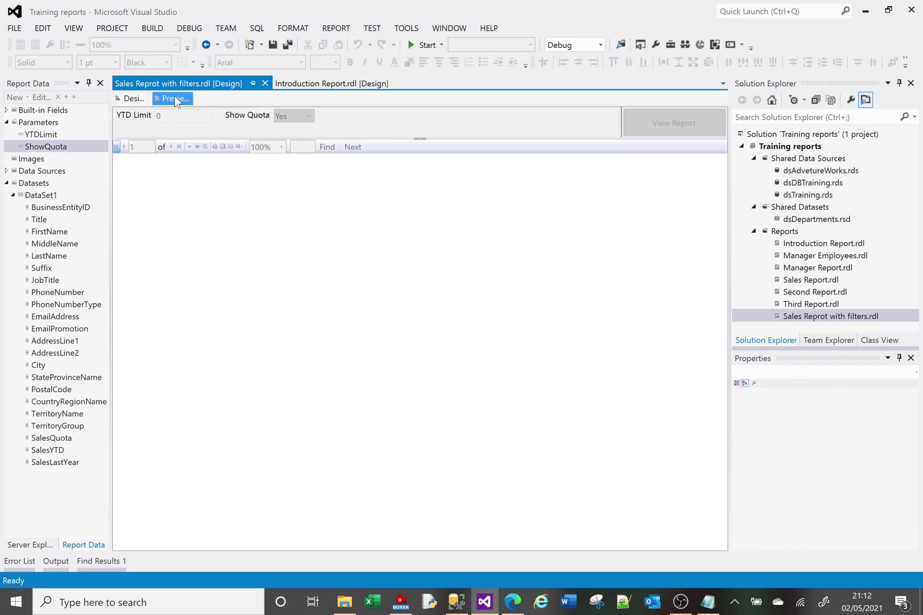
{"action": "left_click", "coordinate": [309, 117]}
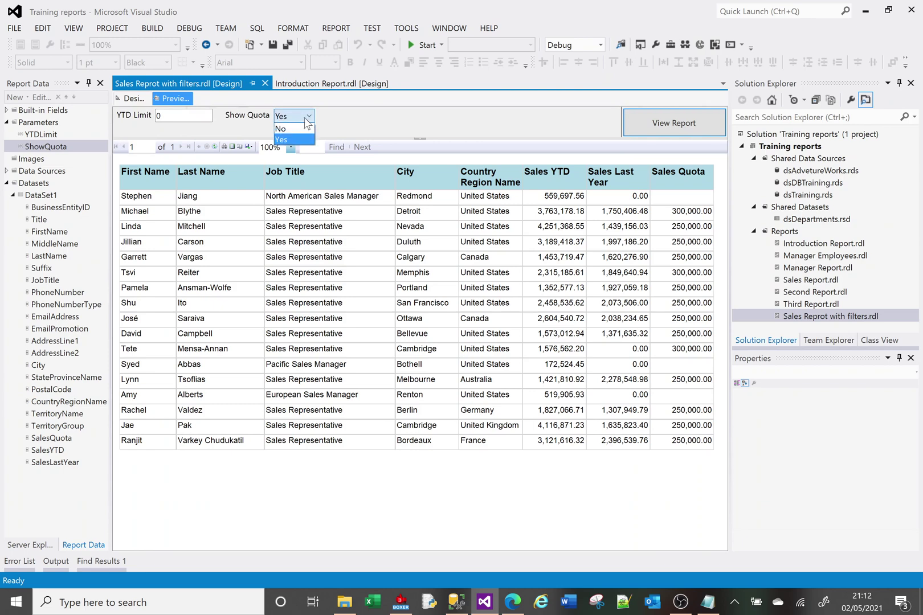
{"action": "left_click", "coordinate": [289, 127]}
{"action": "left_click", "coordinate": [652, 121]}
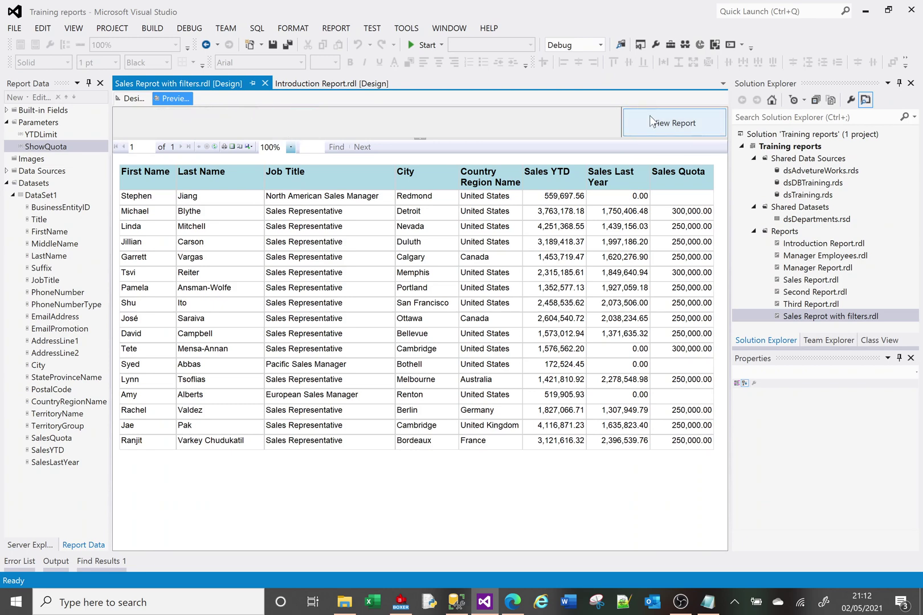